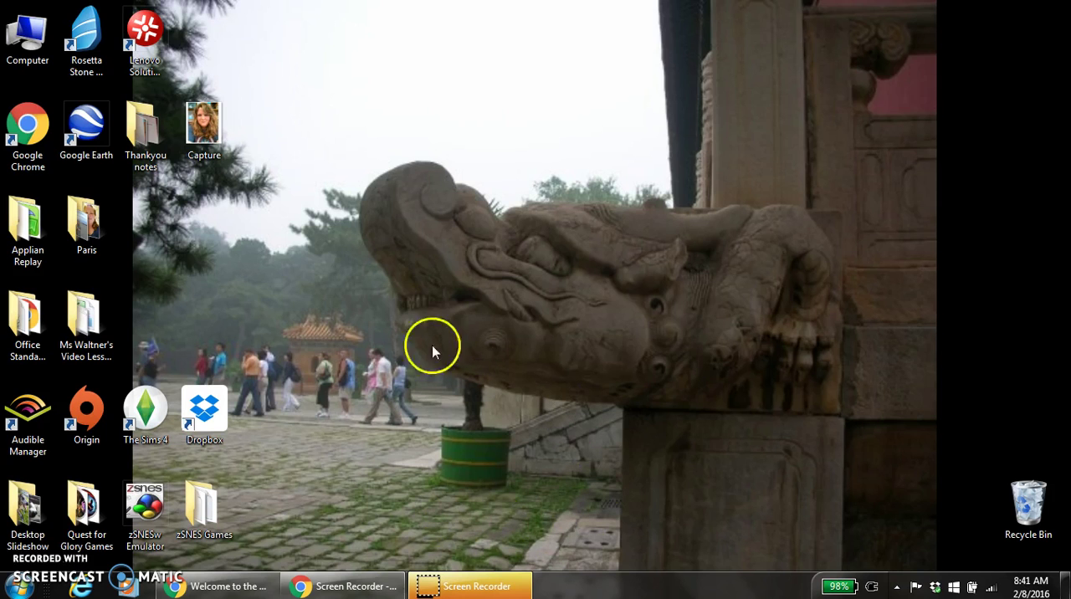
- Open Internet Explorer and go to tagxedo.com
click(81, 585)
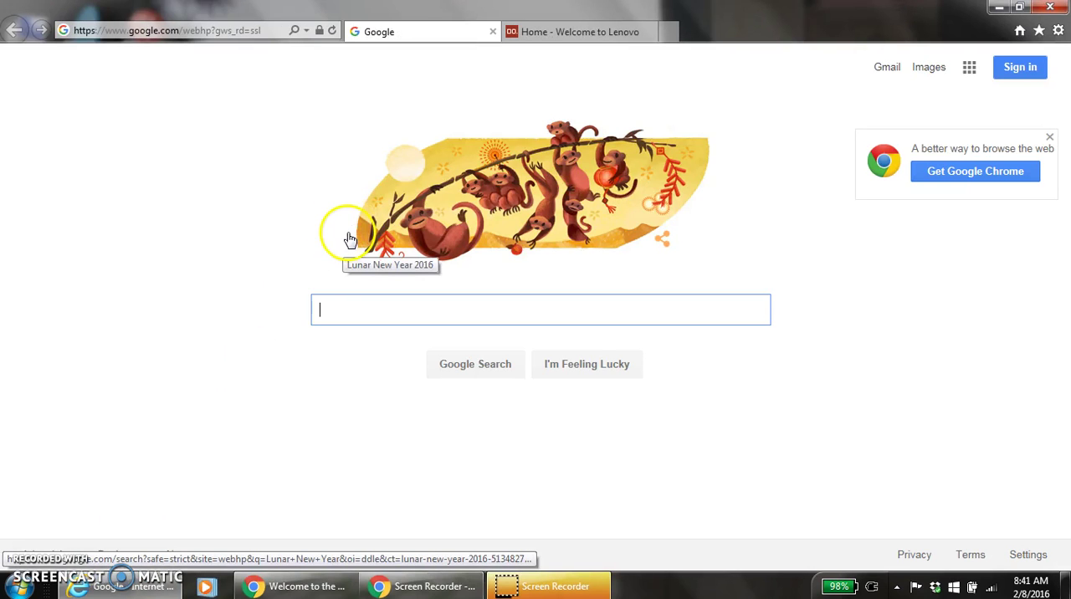
click(252, 31)
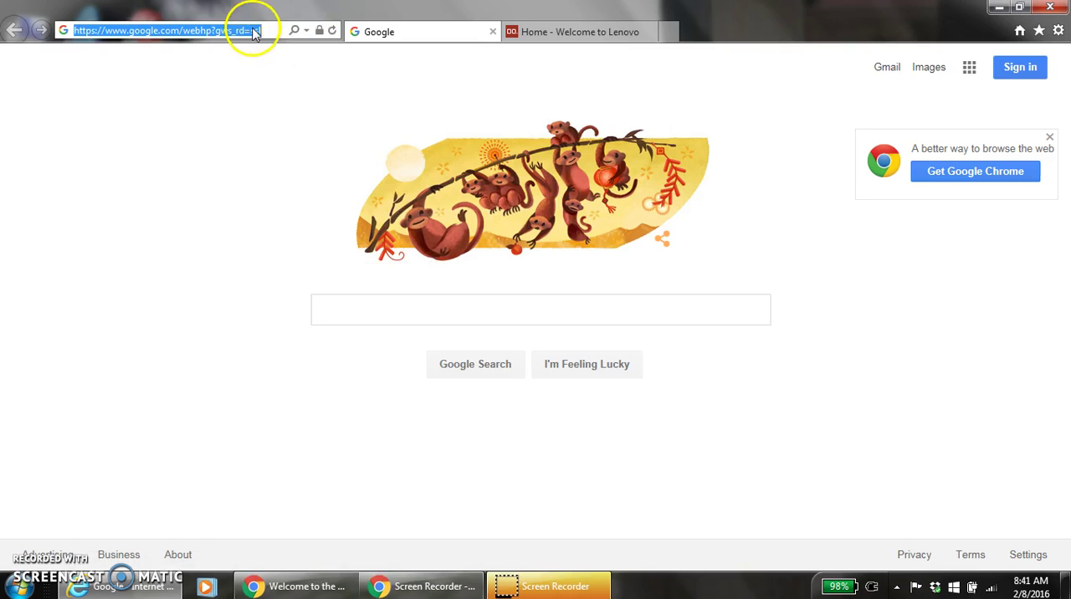
text(tag)
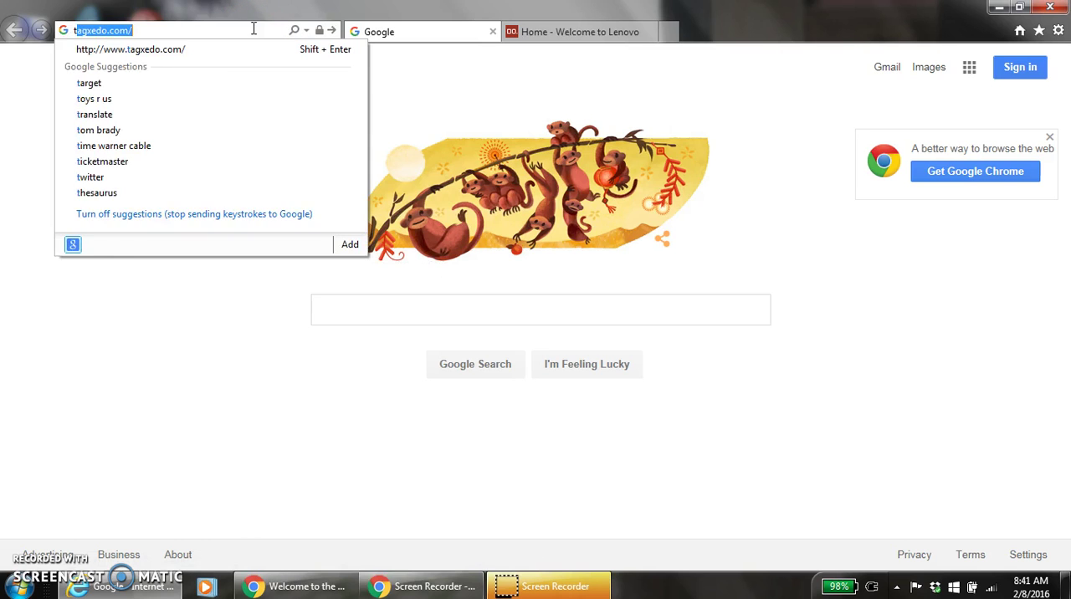
text(xedo)
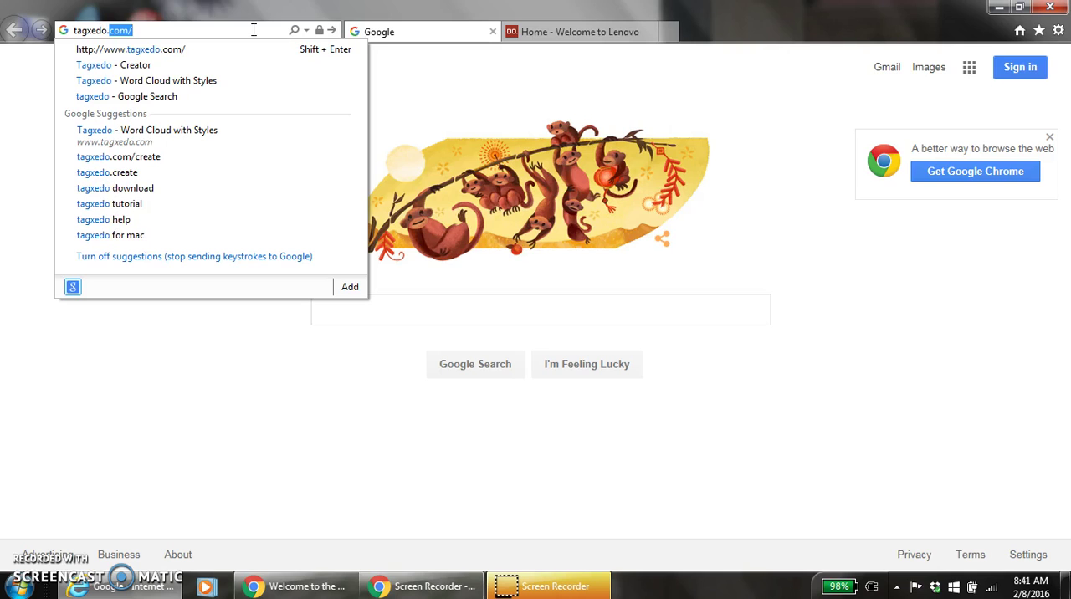
text(.com)
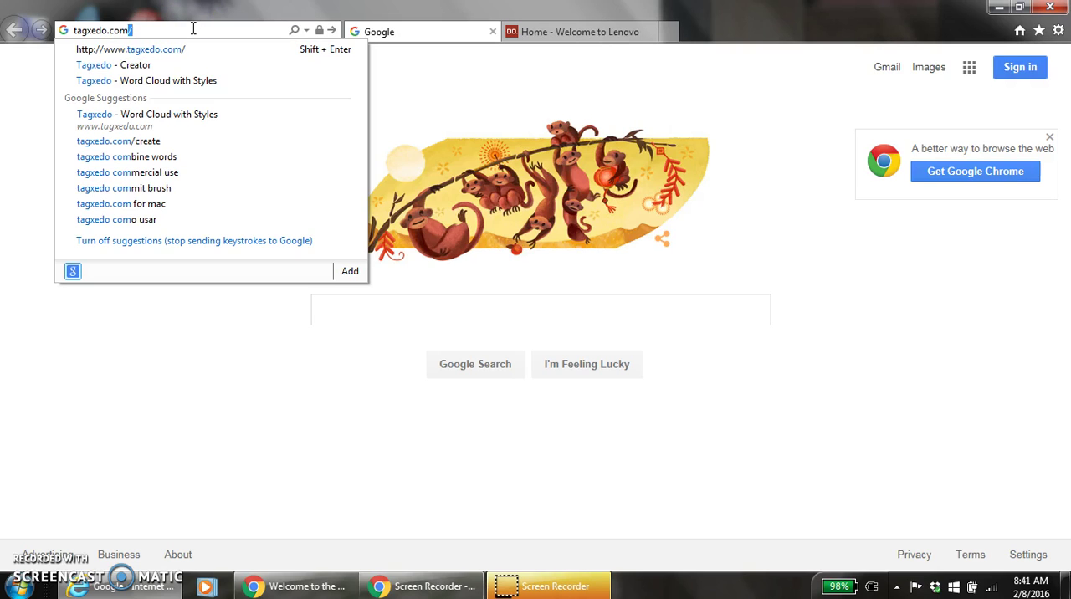
key(Return)
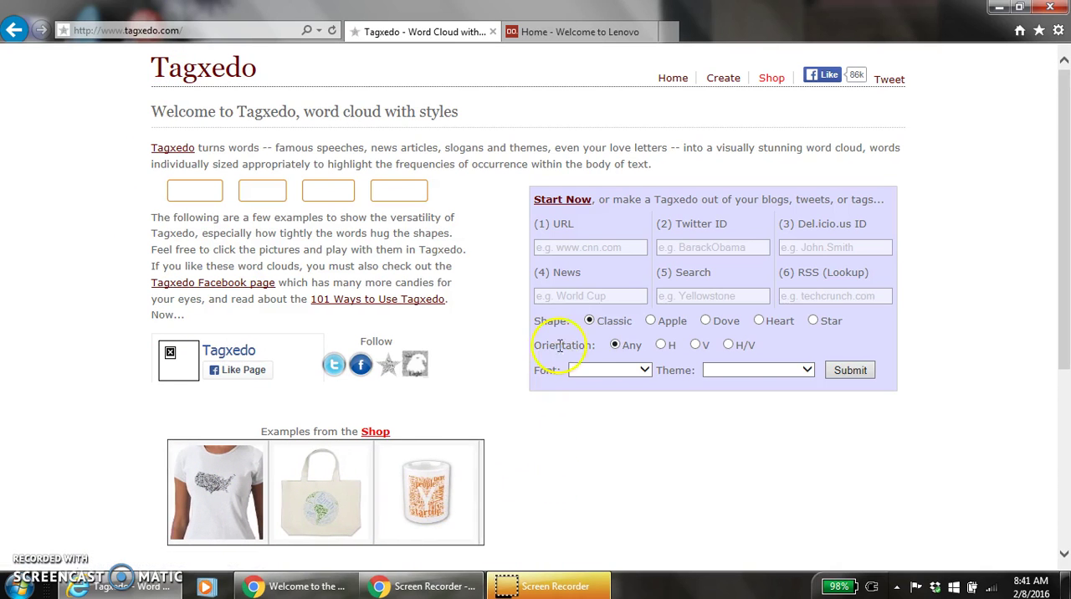
- Open the Tagxedo Create page for making a word cloud
click(727, 80)
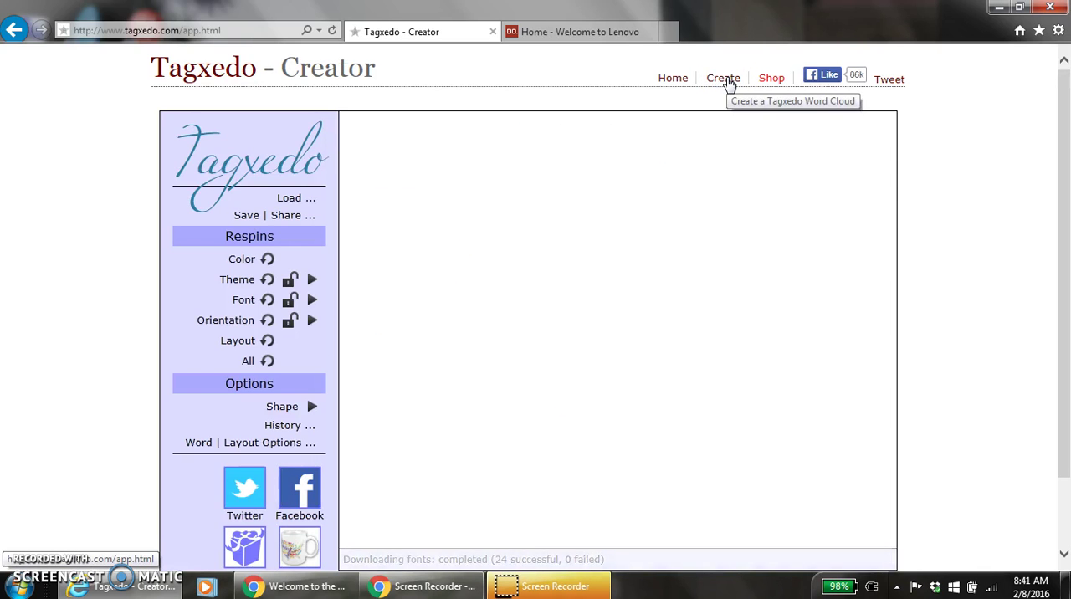
scroll(967, 167, down, 1)
scroll(967, 167, up, 1)
scroll(966, 171, down, 1)
scroll(959, 167, up, 1)
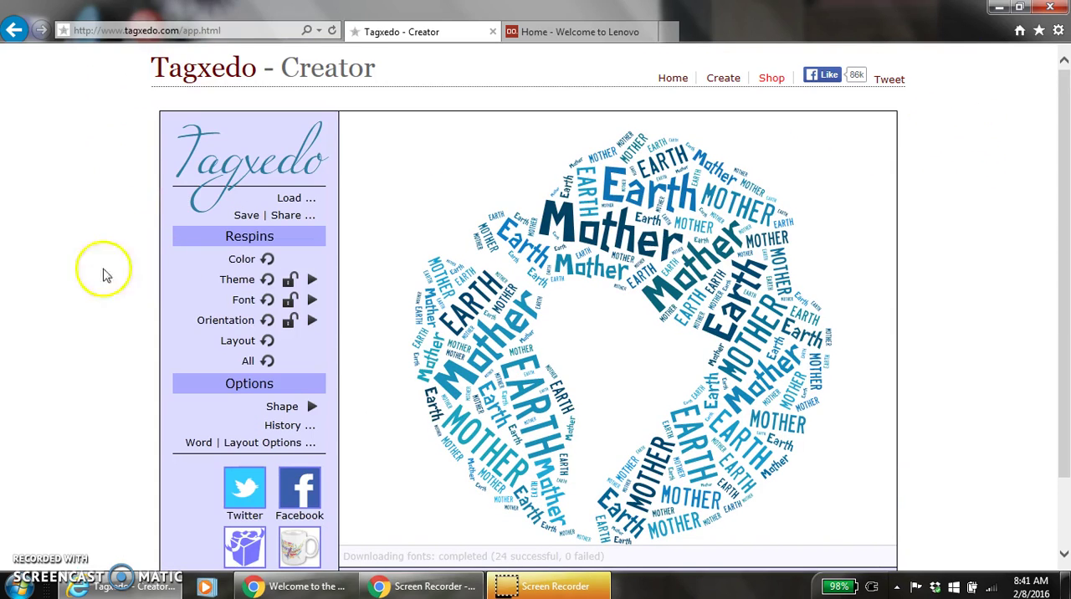
- Start loading custom text for the word cloud, entering "LOVE mom dad" followed by two relatives' first names
click(289, 201)
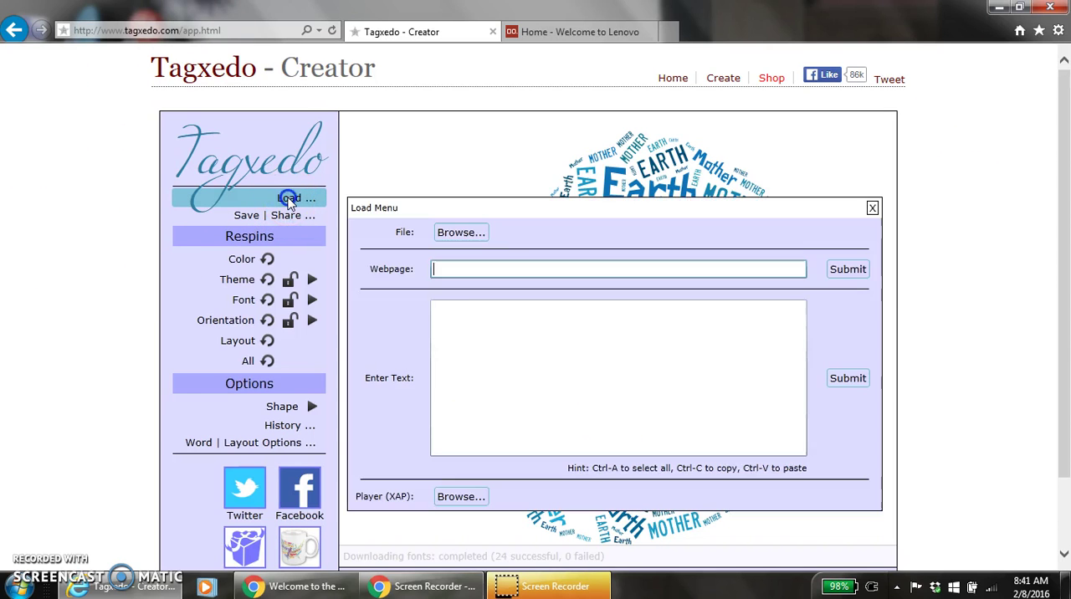
click(490, 352)
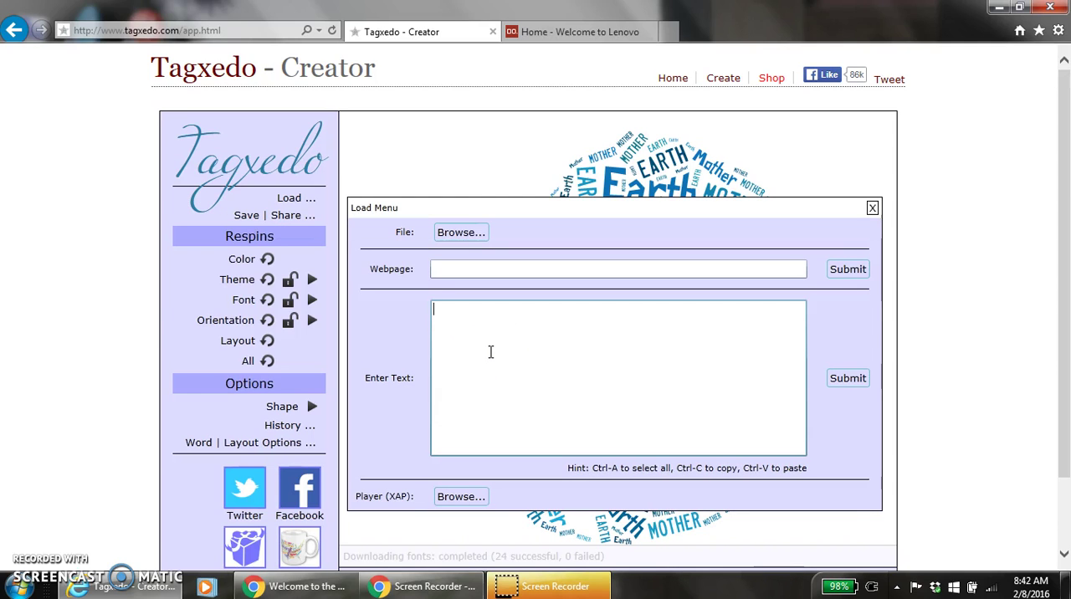
text(LOVE mom dad jeff)
key(BackSpace)
key(BackSpace)
key(BackSpace)
key(BackSpace)
text(Jeff Jennifer )
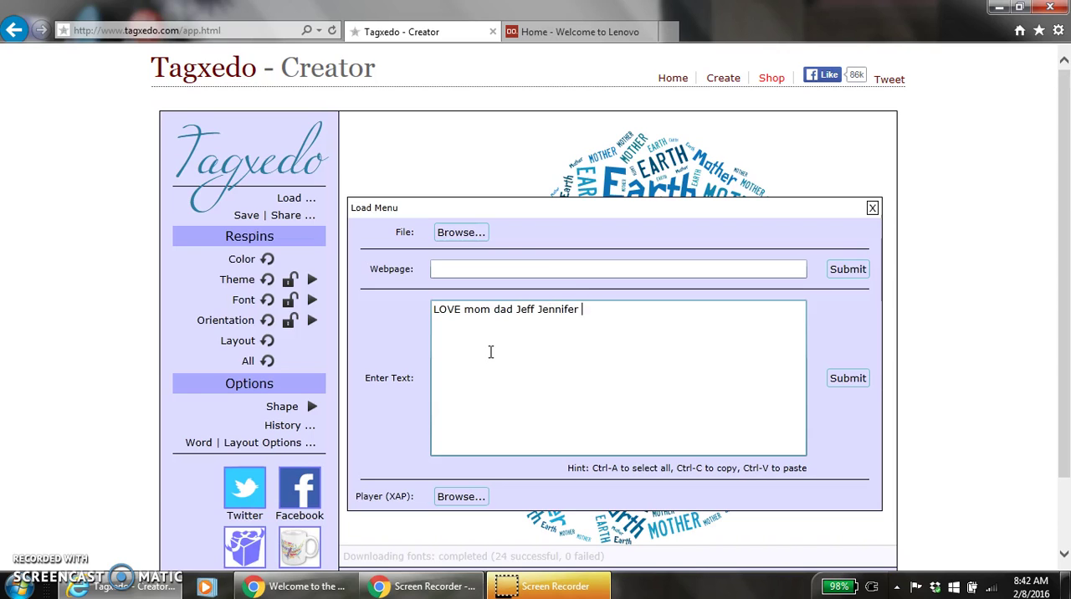
text(Elyse Elyssa John Ali Jake Sean Christy Mark Dakotah )
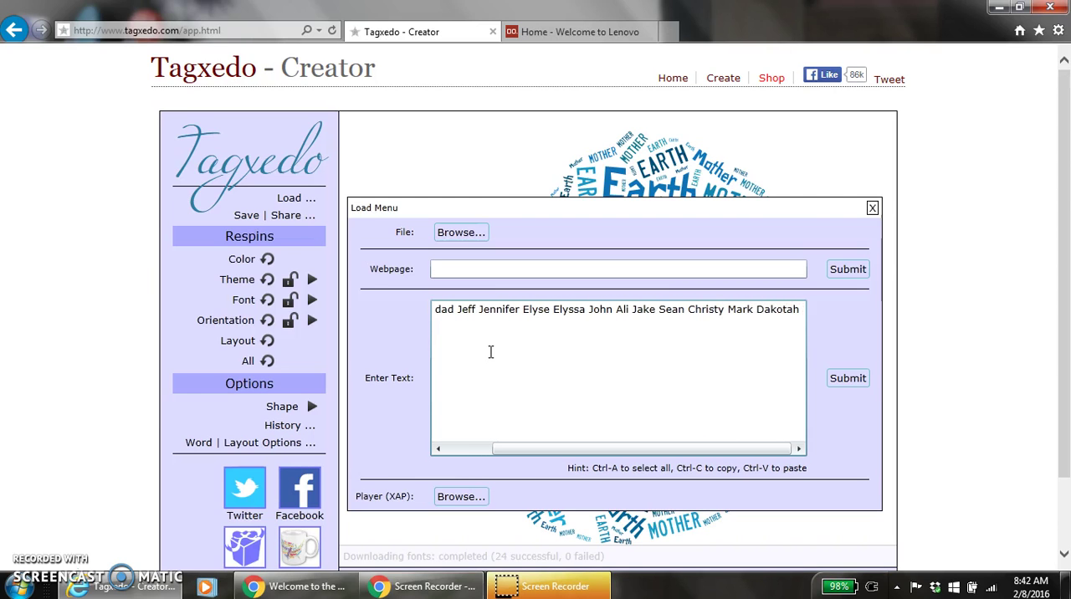
text(Mini)
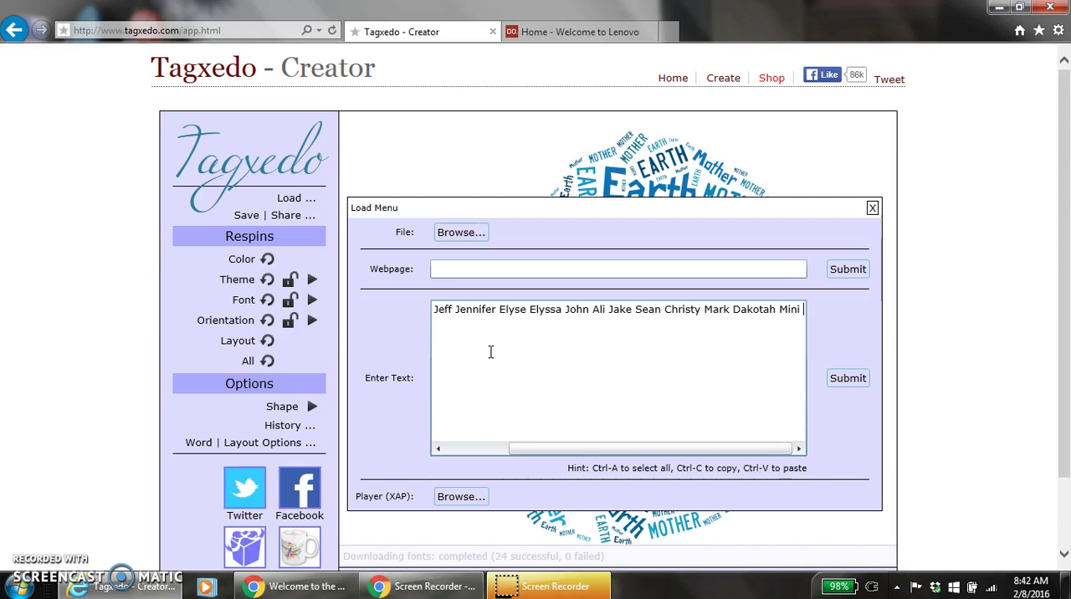
- Add the remaining loved ones' first names to the word cloud text, separated by spaces
text(Daisy )
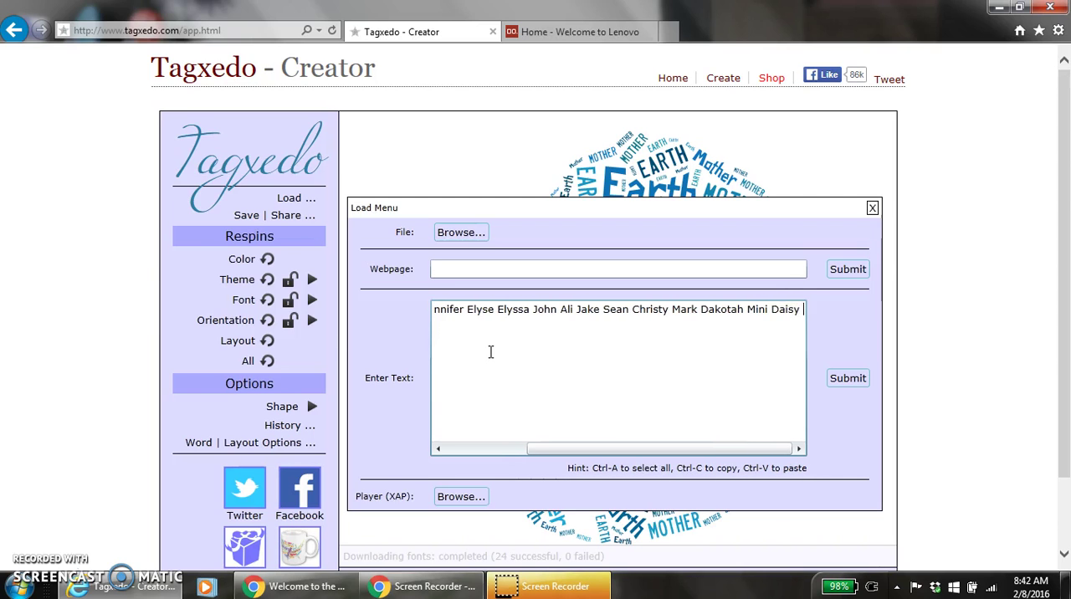
text(Lily Dol)
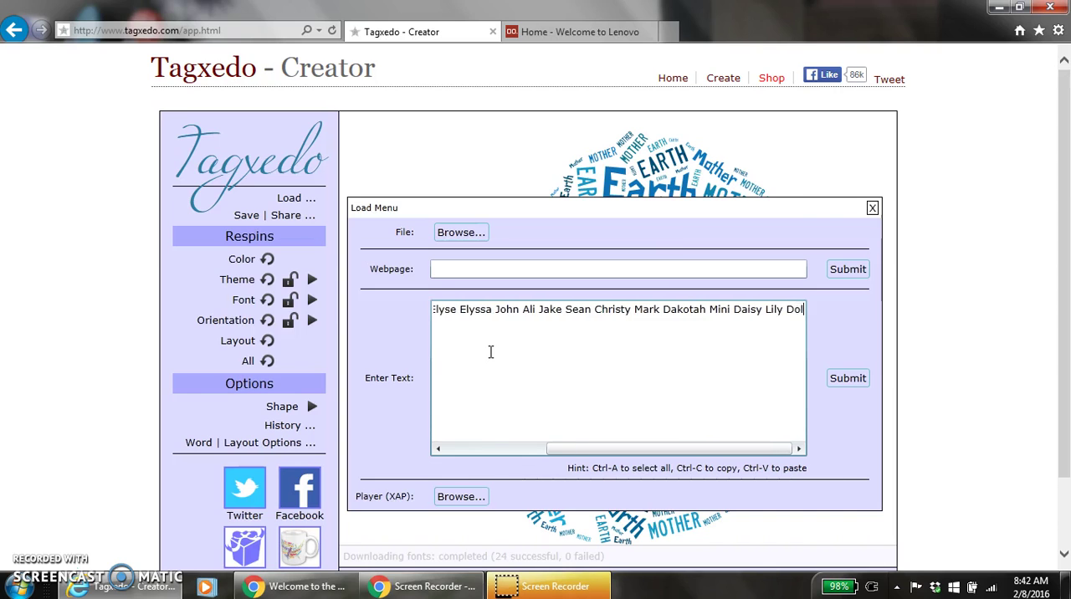
text(ly fam)
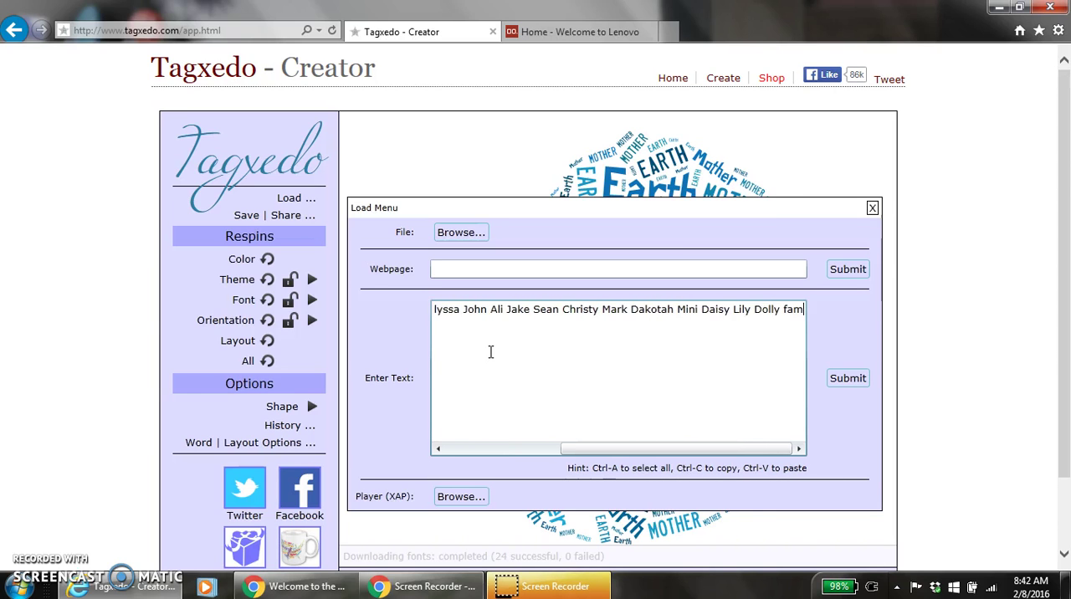
text(ily uncles )
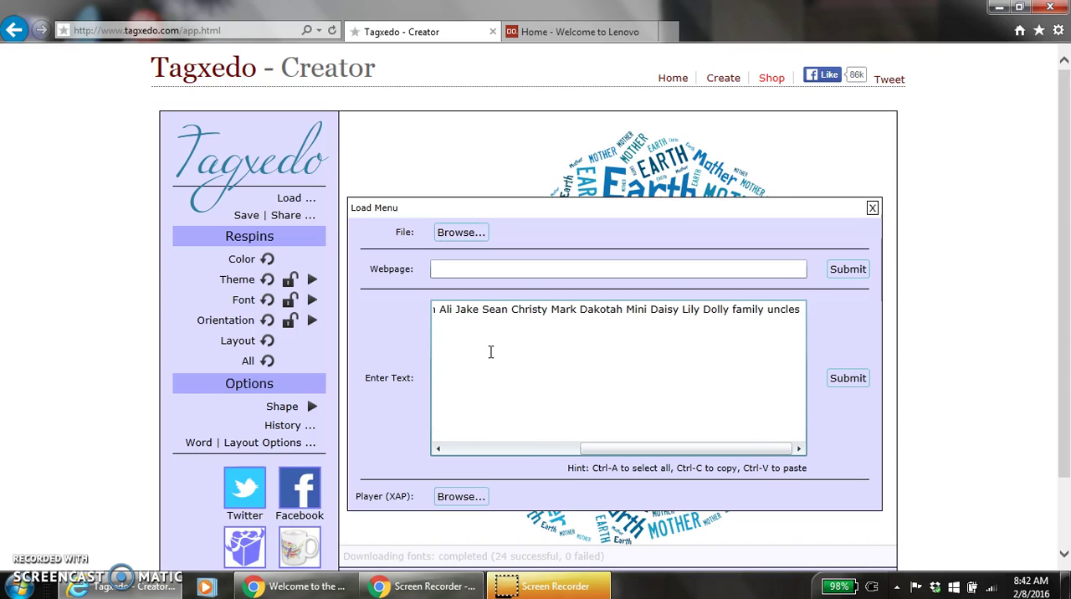
text(aunts co)
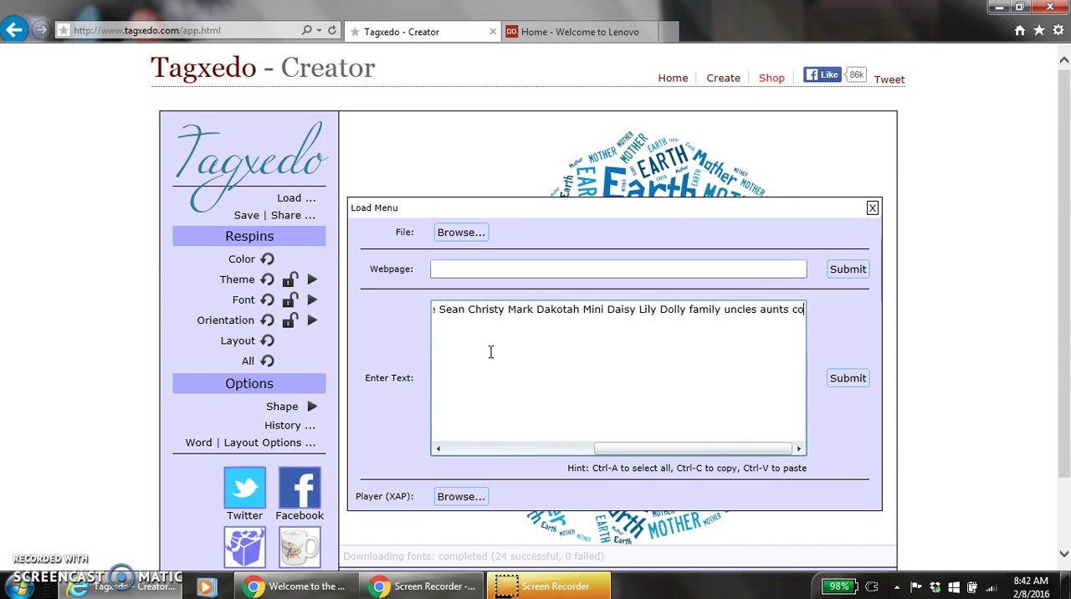
text(usins )
text(nie)
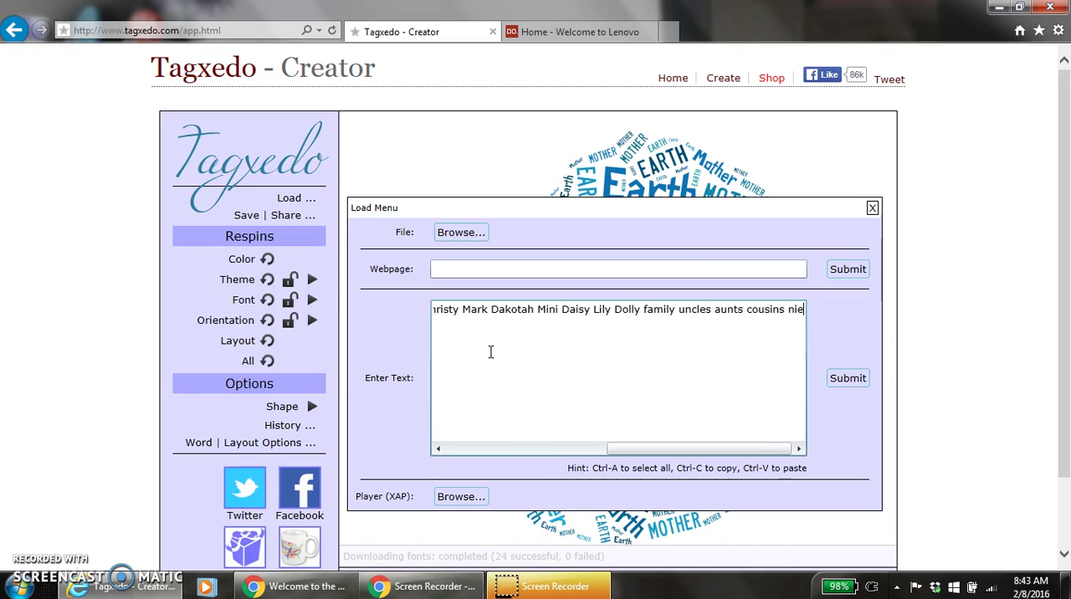
text(ces nephews)
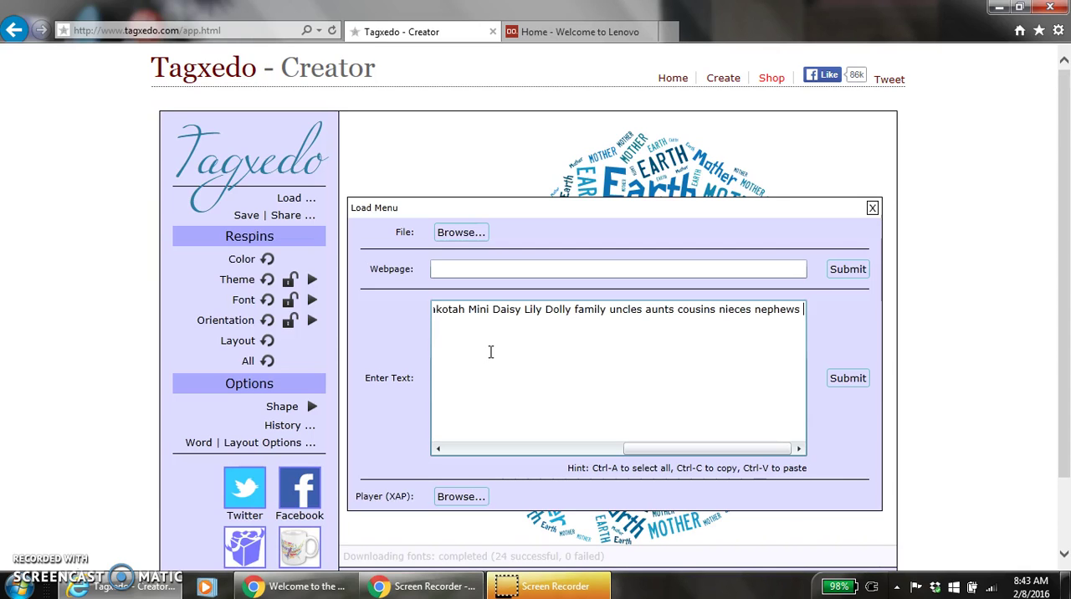
- Append the interests "watchDrWho StarGazing videogames" to the word cloud text, writing multiword phrases without spaces
text(watch)
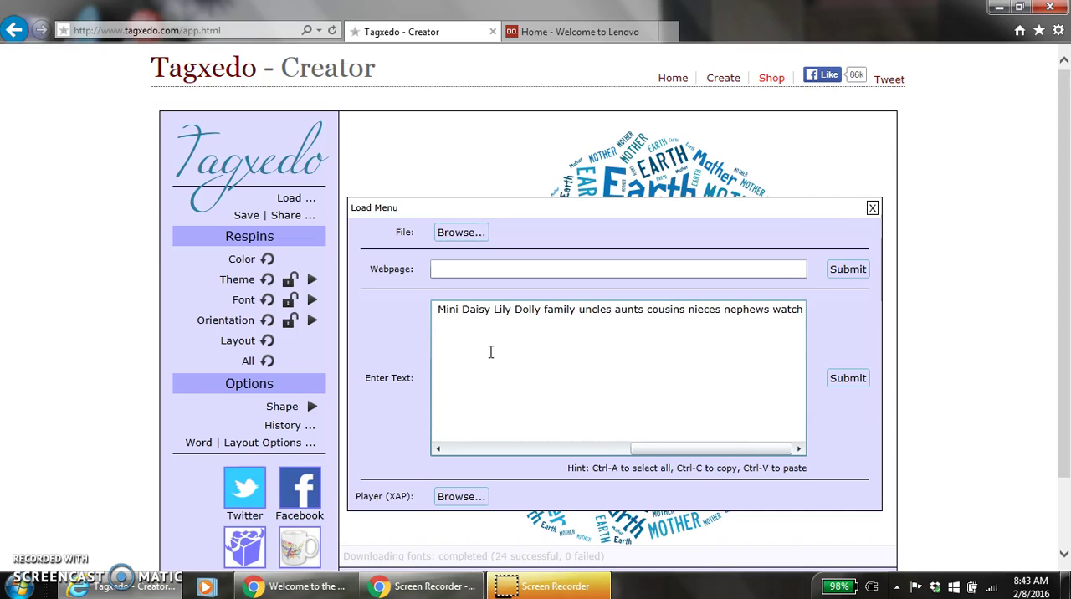
text(DrWho)
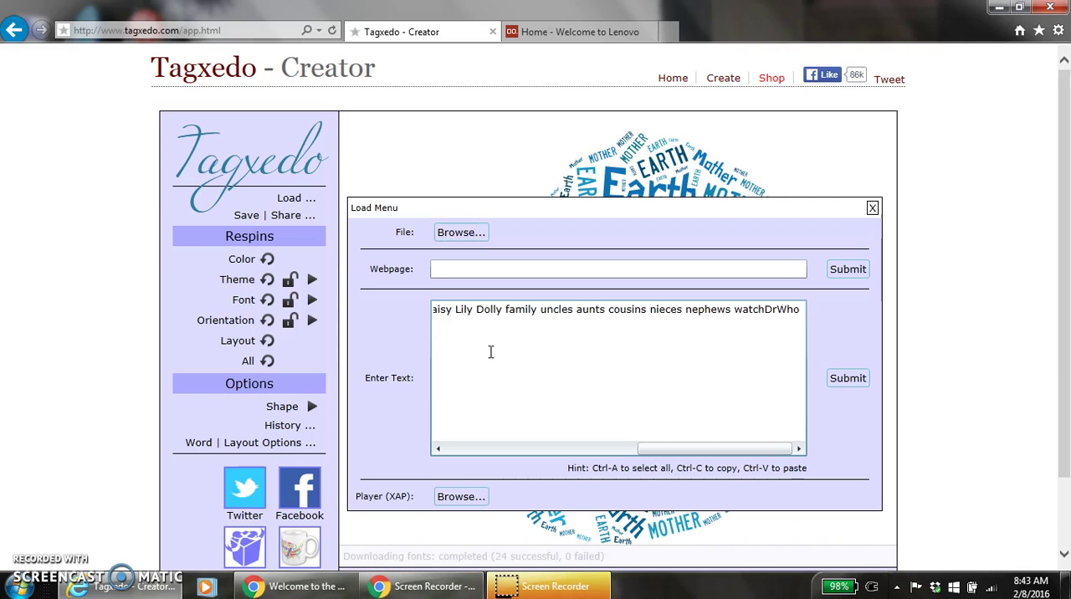
text(StarGazing)
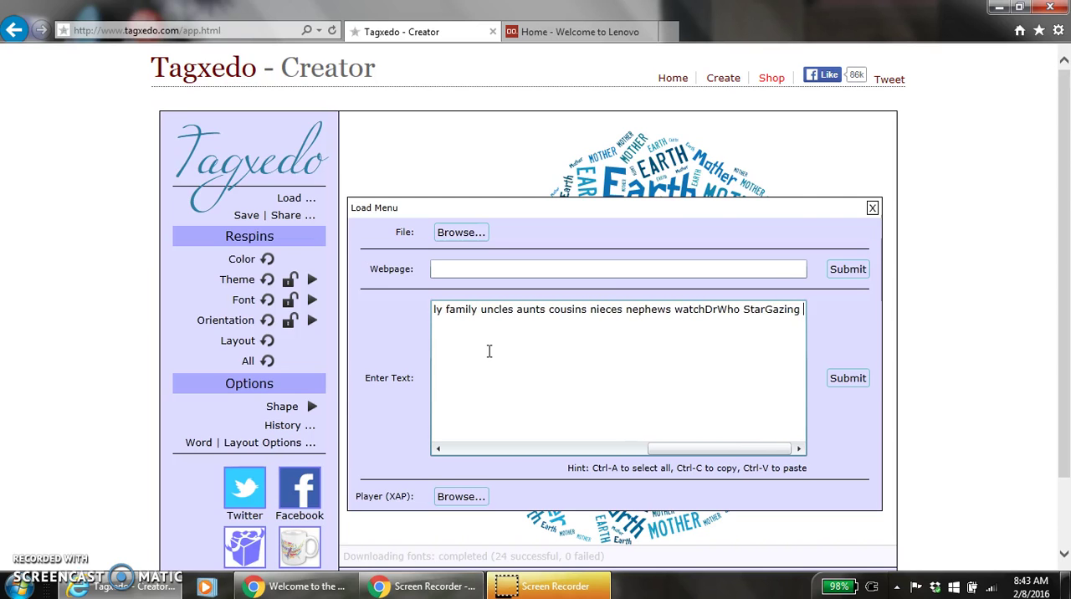
text( videog)
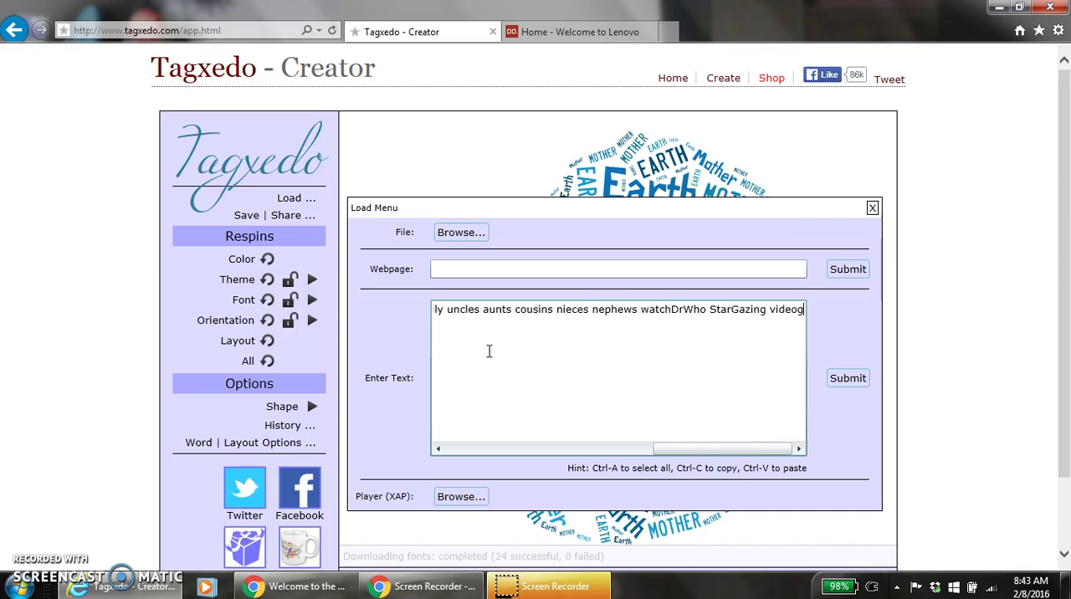
text(ames )
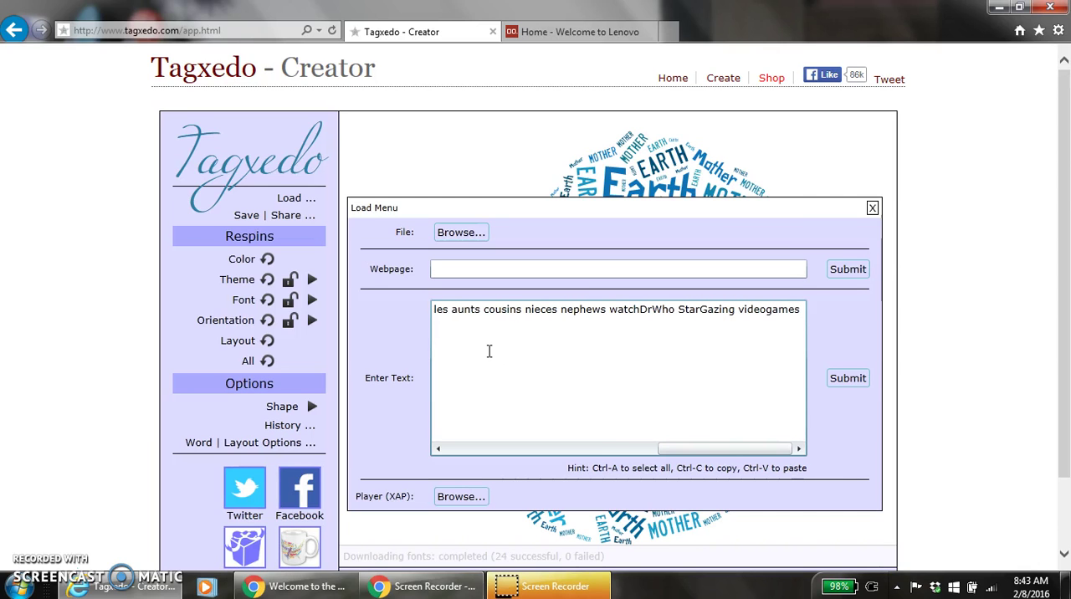
text(summetime )
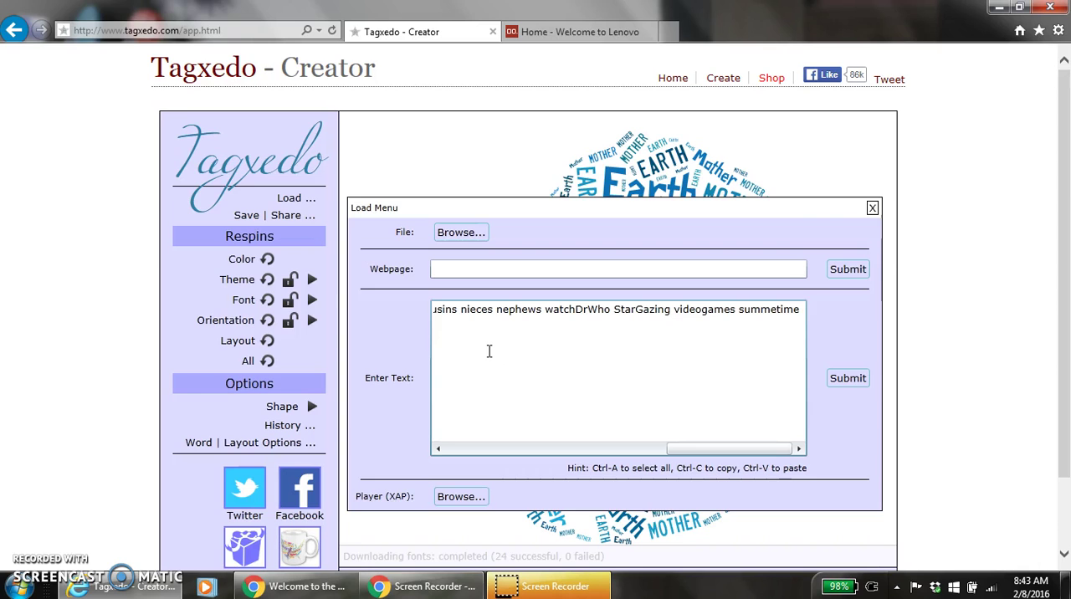
text(firefli)
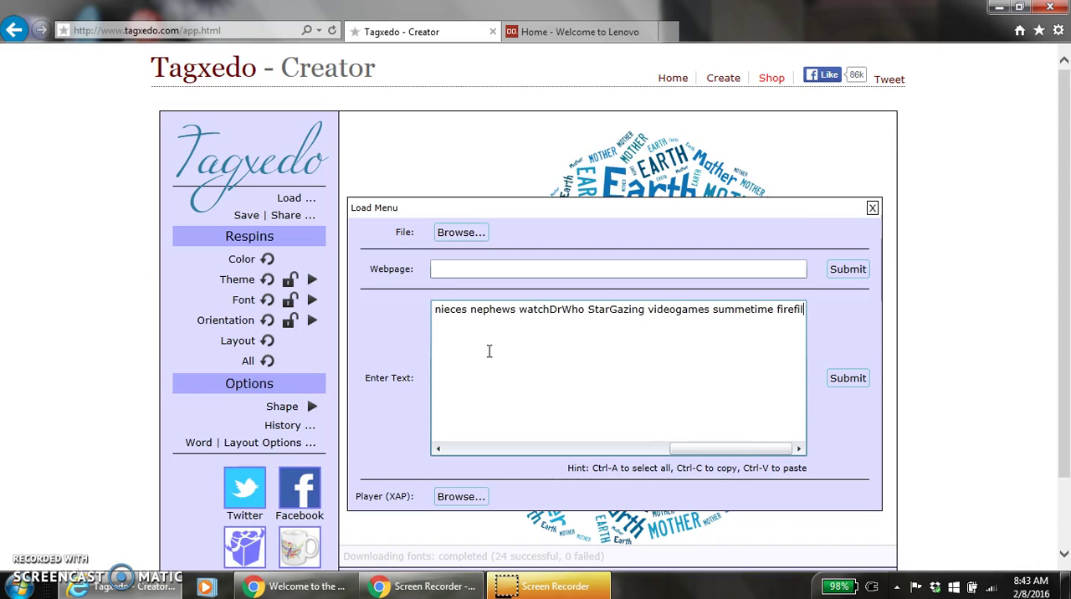
text(es)
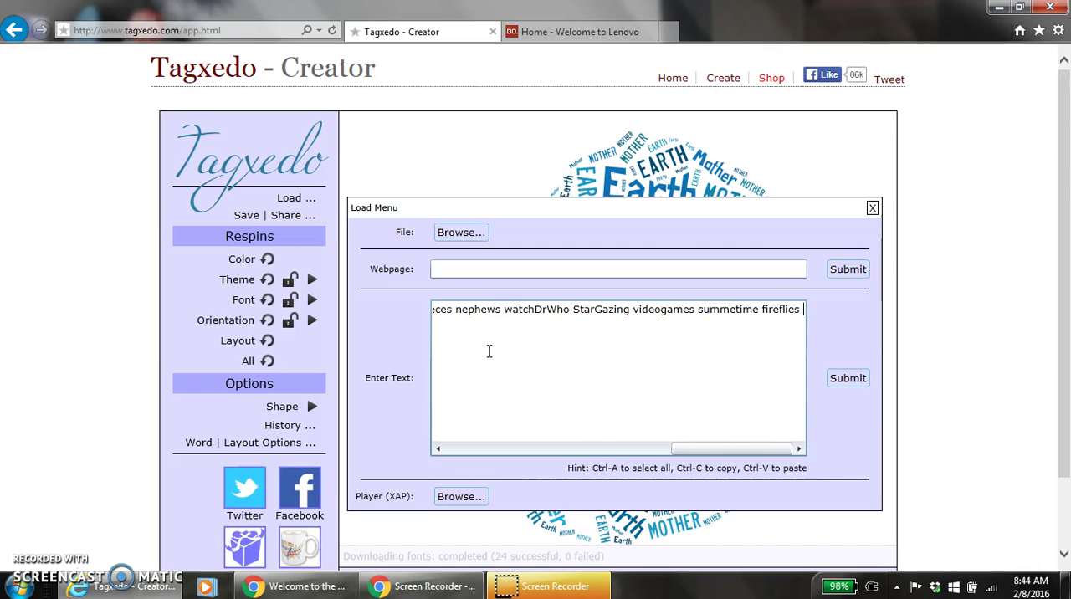
text( fairytale)
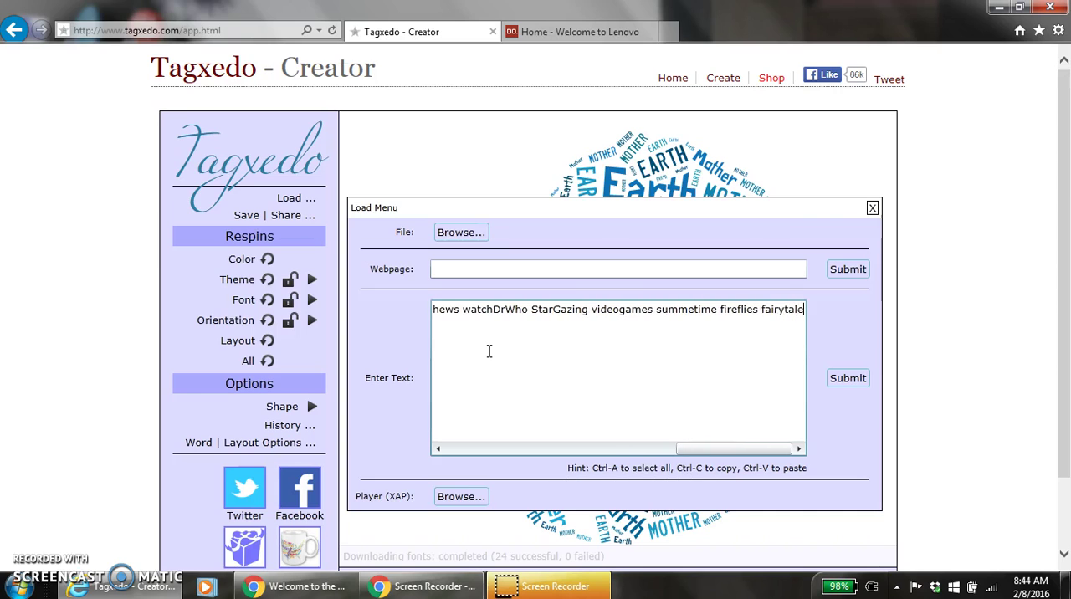
text(s puppies kittens fun silliness lasertag)
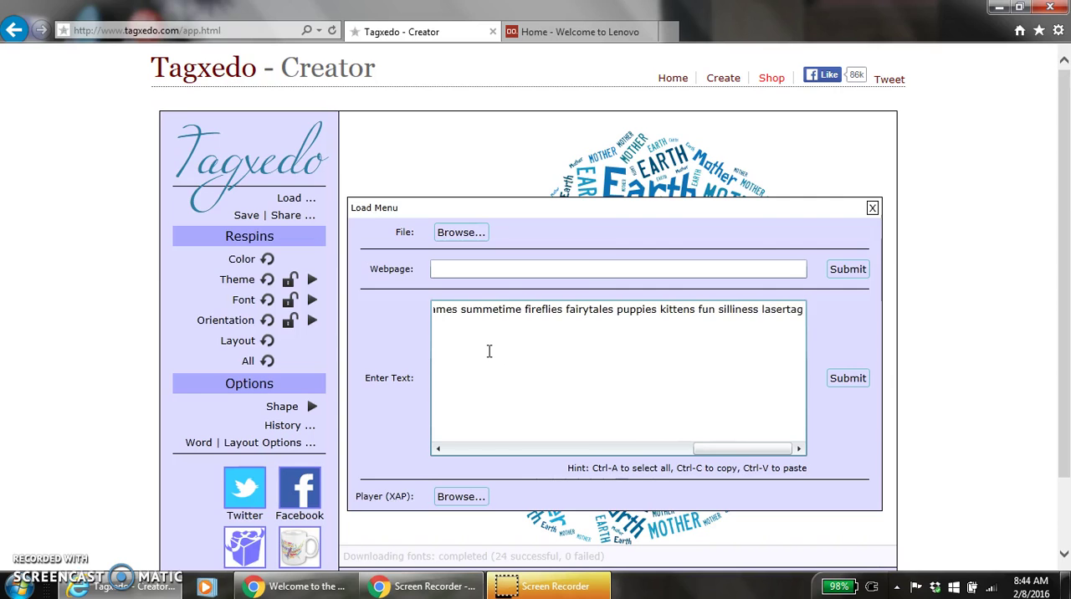
- Append "traveling skiing BuildingSnowmen" to the word cloud text
text(traveling )
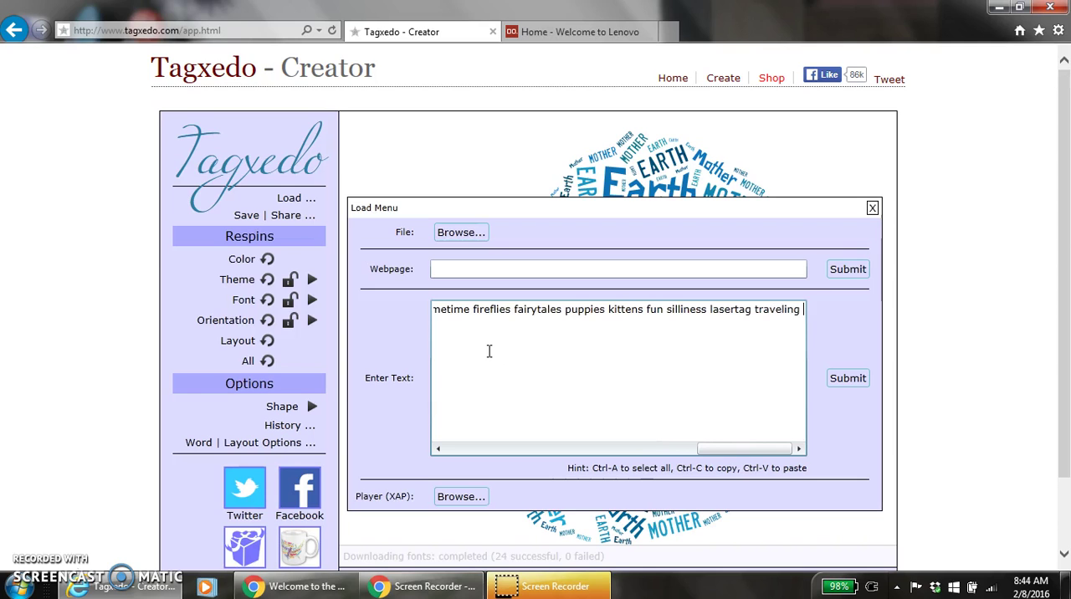
text(skiing )
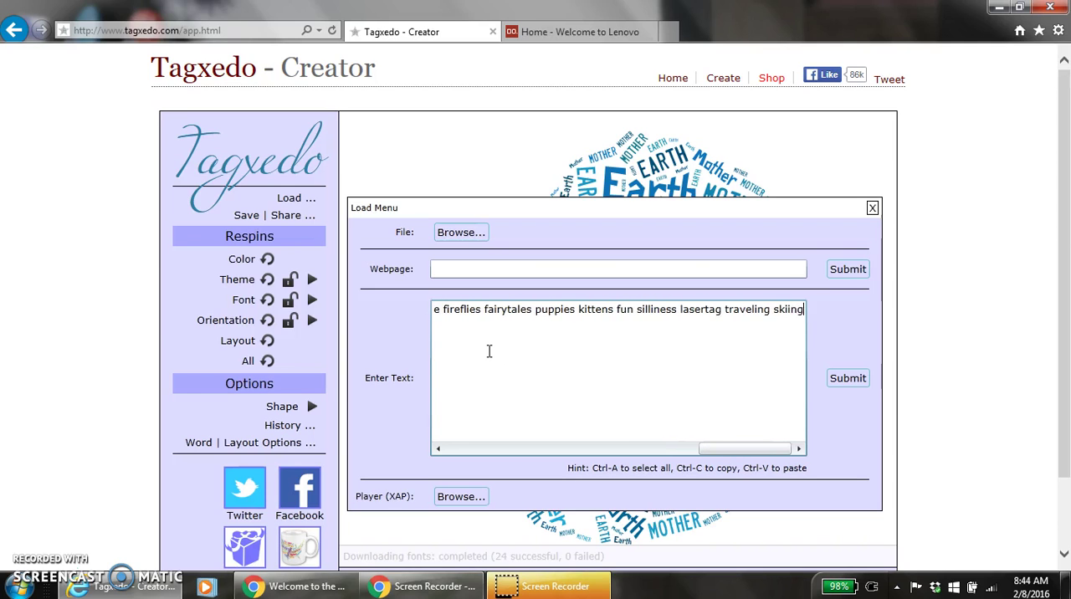
text(Buildi)
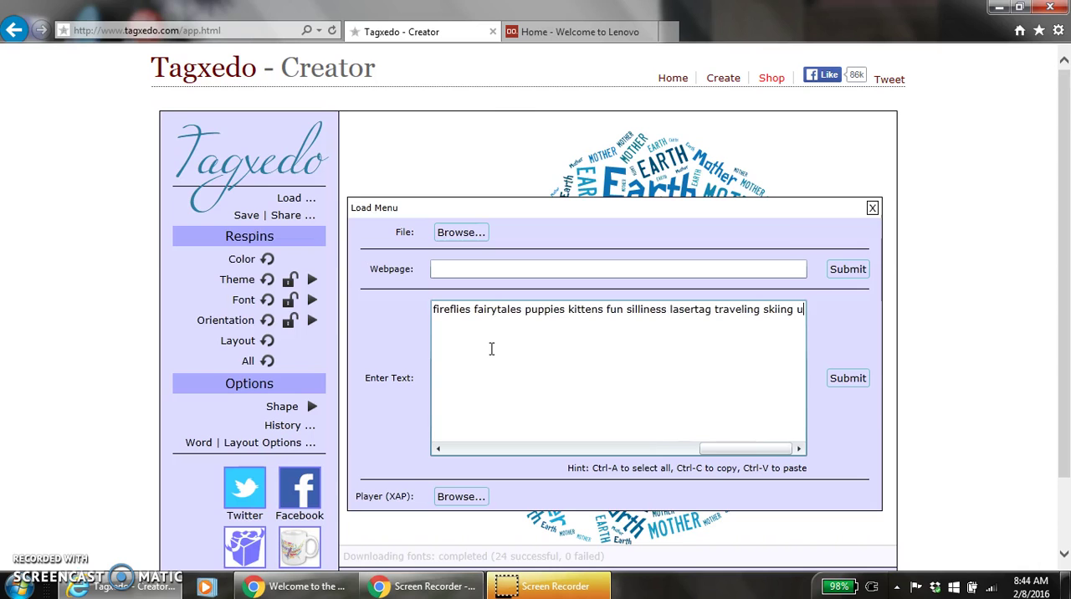
text(ng)
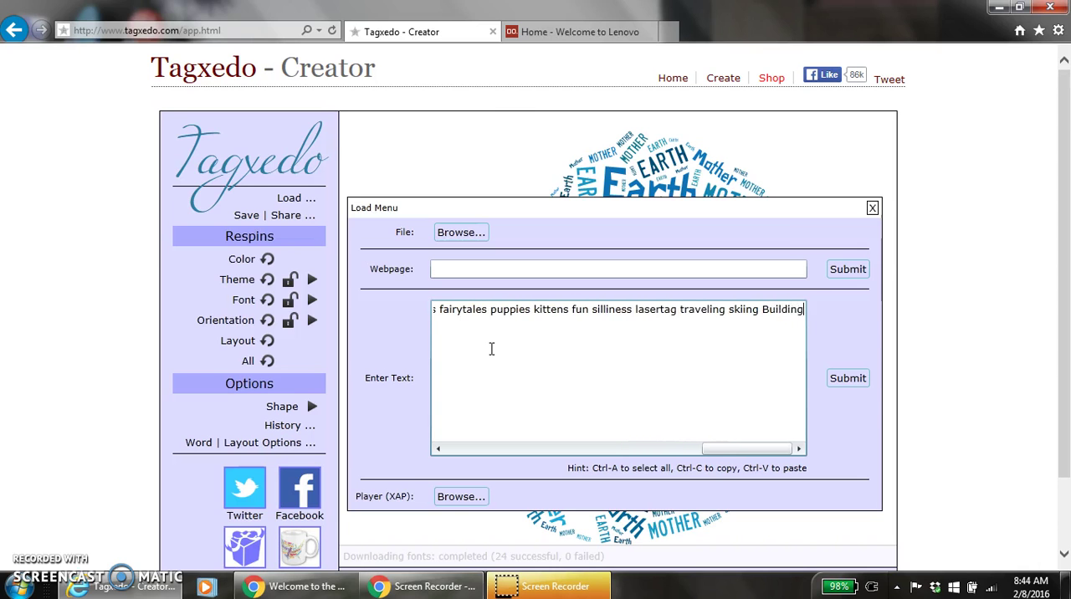
text(Snowmanowmen)
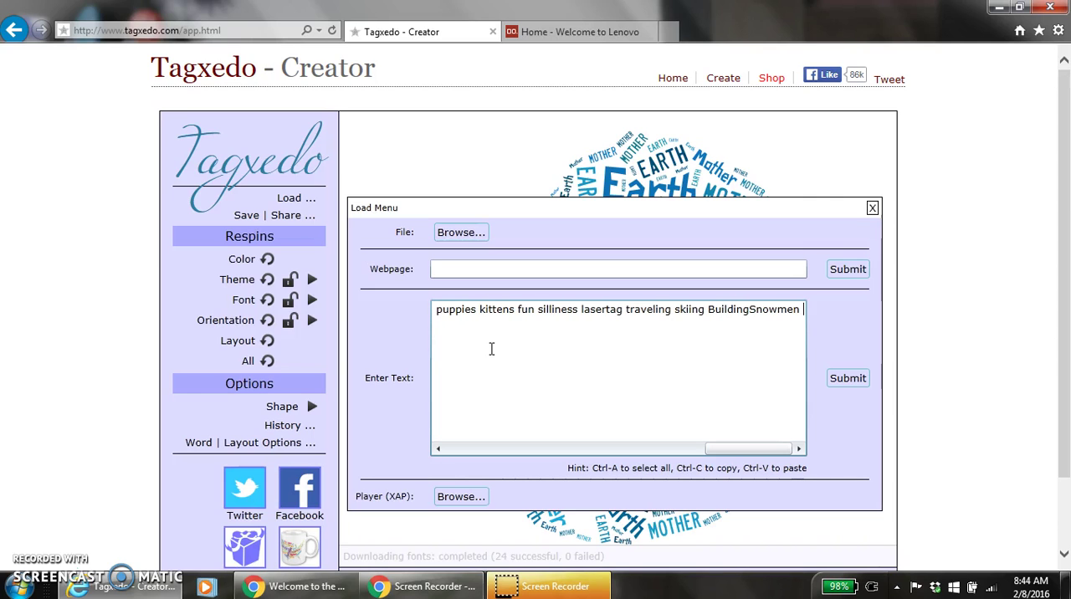
- Generate the word cloud from the entered text and close the loading dialog
click(592, 302)
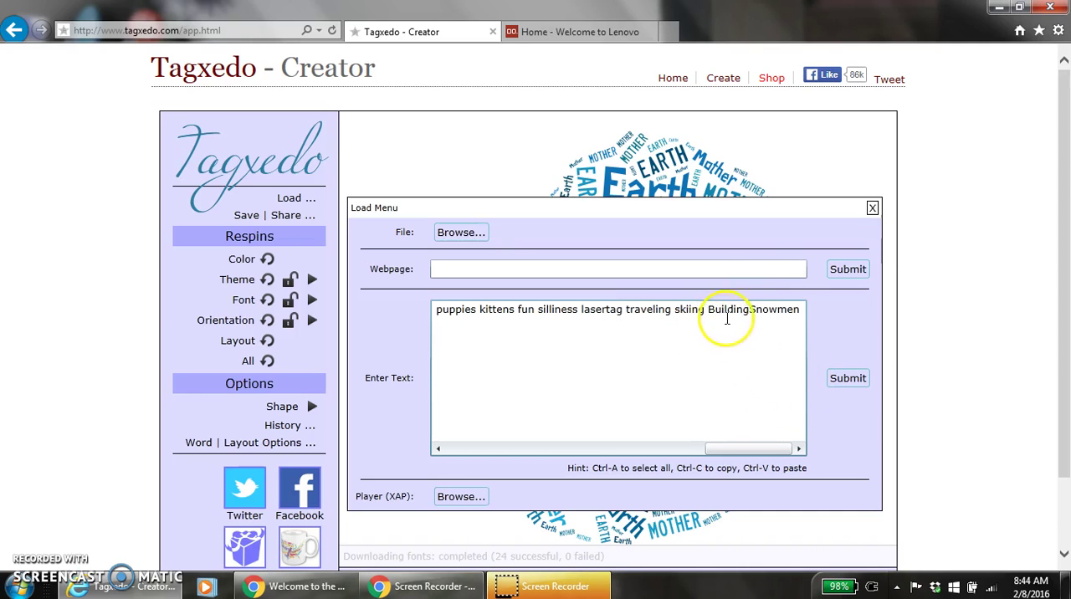
click(848, 378)
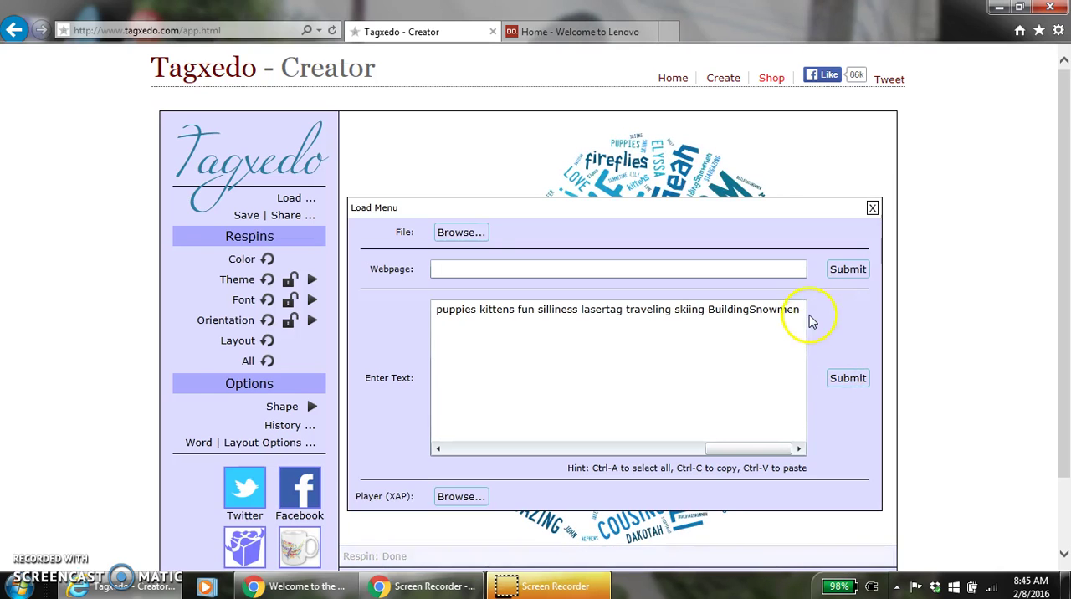
click(839, 380)
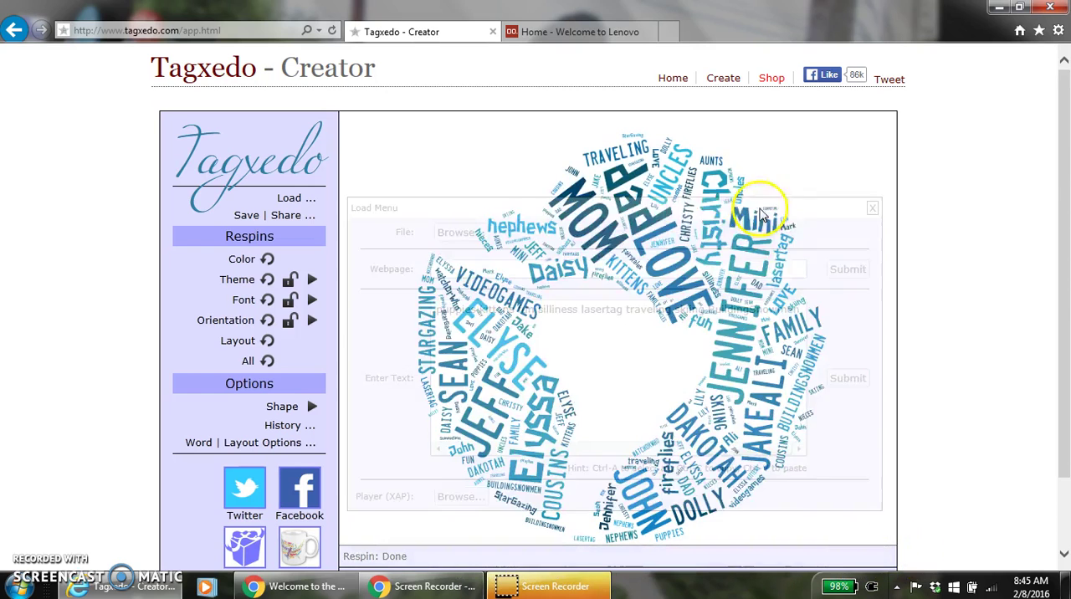
click(873, 209)
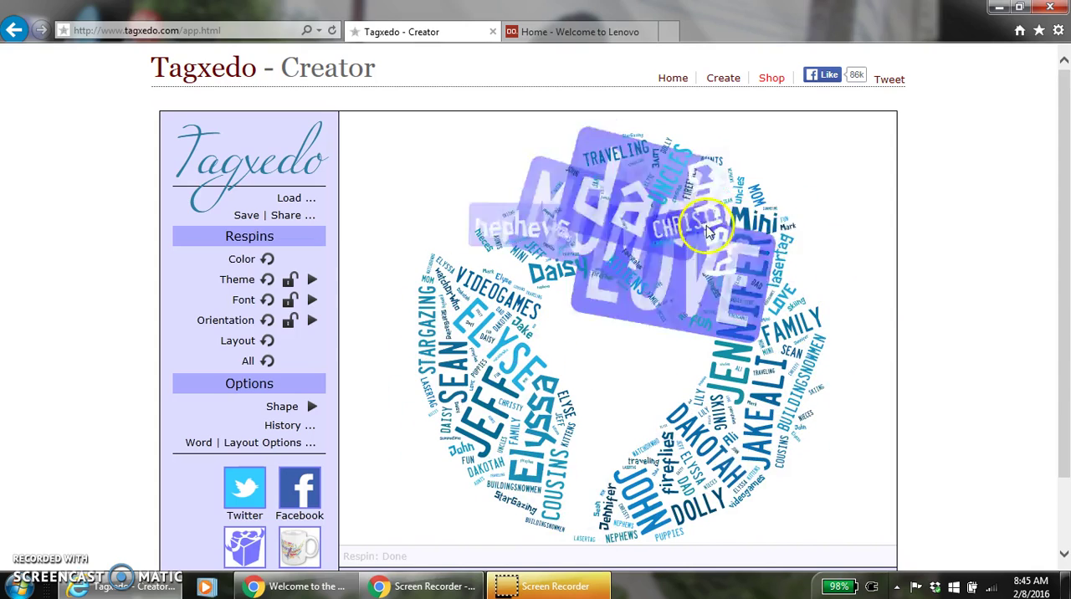
- Respin the word cloud's colors within the current theme
scroll(924, 333, down, 3)
scroll(919, 335, up, 3)
scroll(917, 337, down, 3)
scroll(917, 338, up, 3)
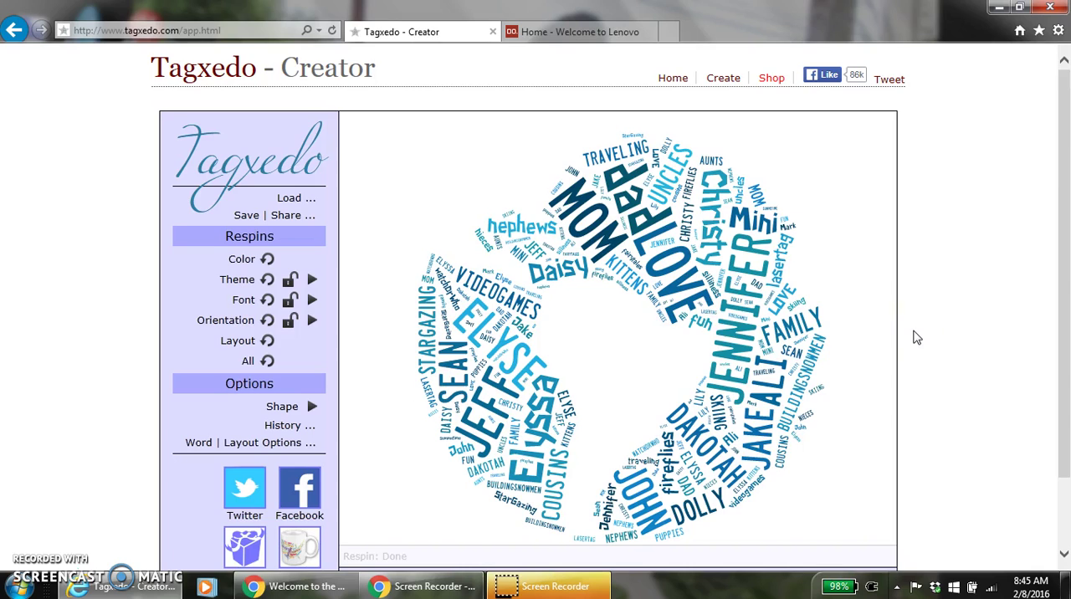
drag(1066, 178, 1063, 216)
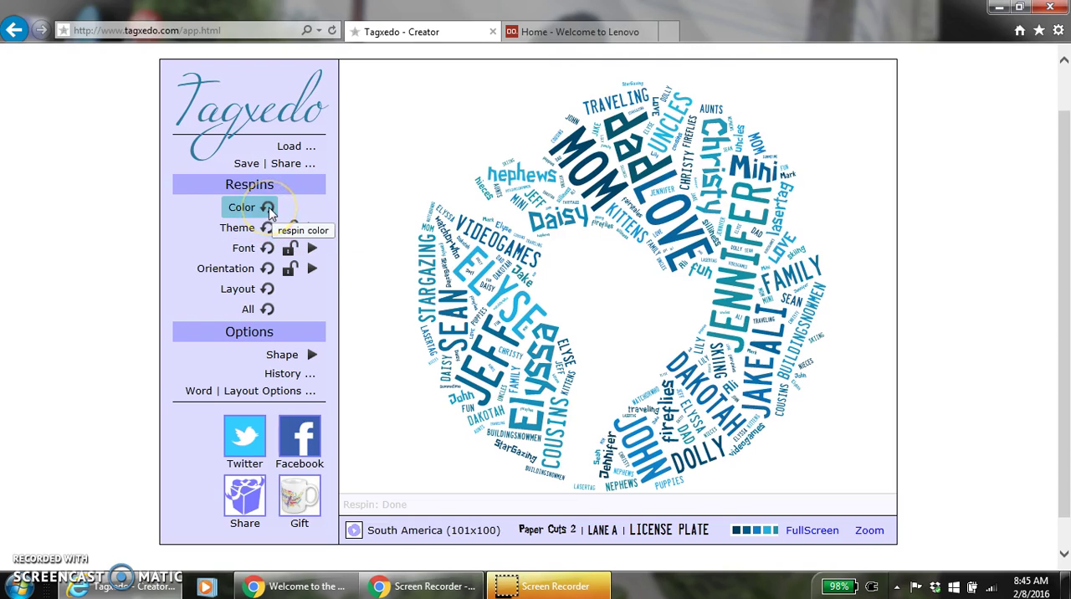
click(266, 208)
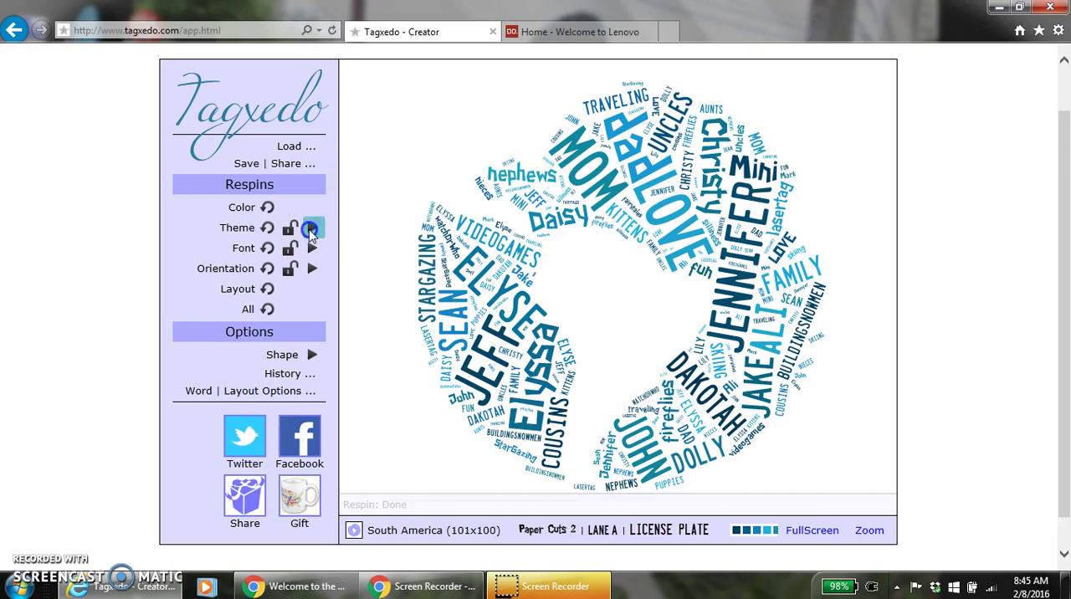
- Try the color themes 200 Fruits of Passion, Amazoness, Blue vs Grey and Beautiful things on the word cloud
click(311, 229)
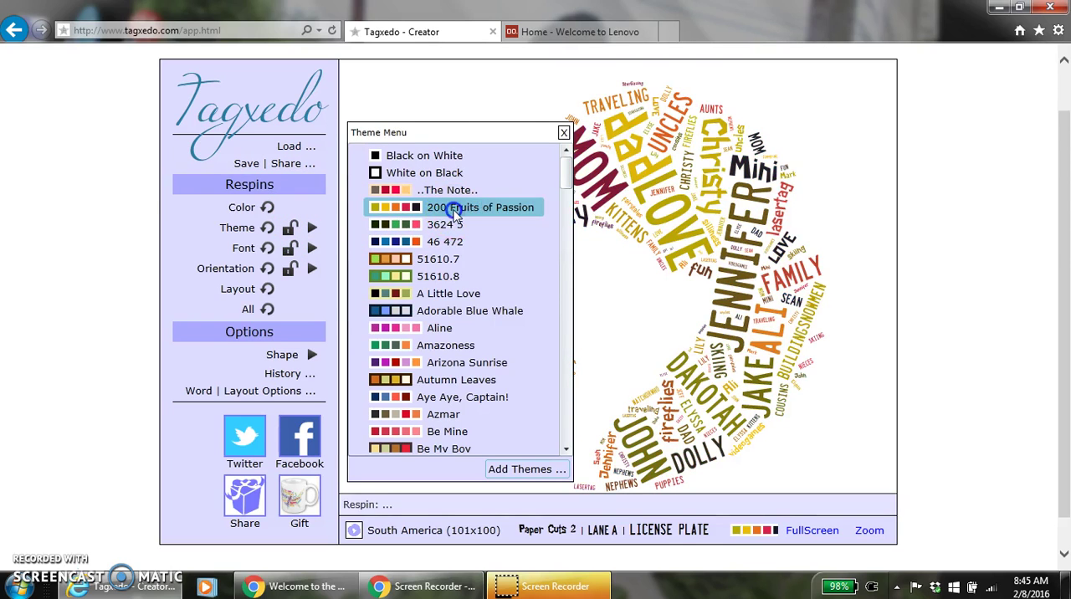
click(440, 348)
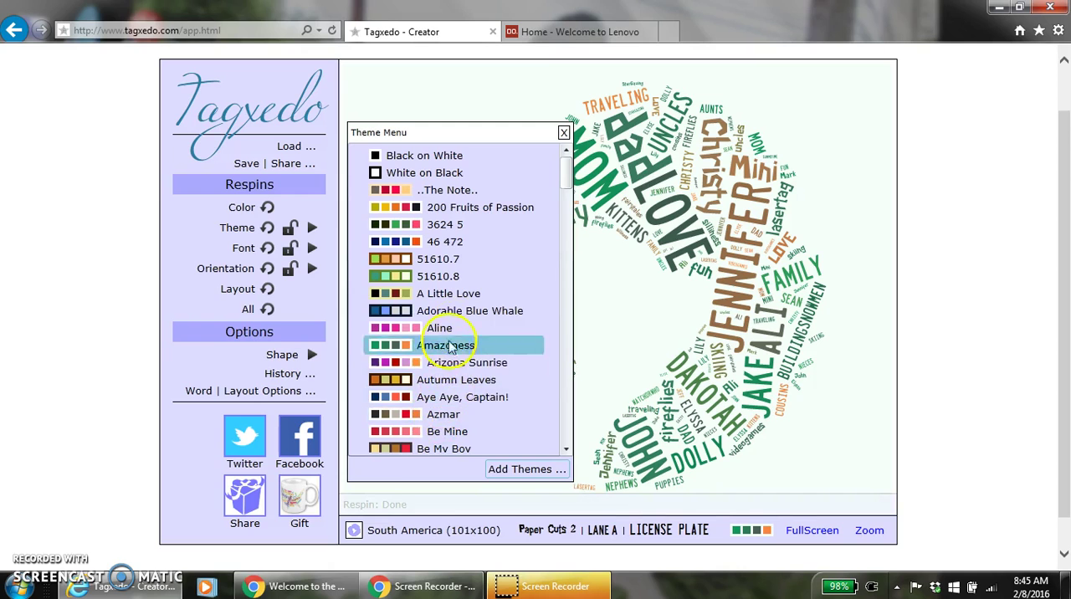
drag(565, 176, 566, 215)
click(489, 194)
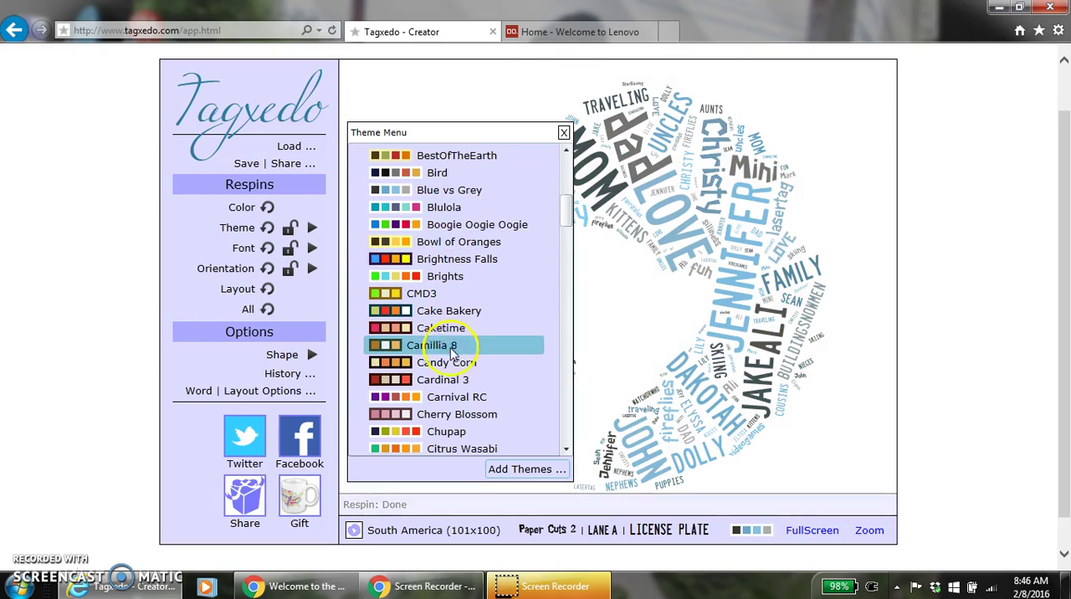
mouse_move(561, 210)
mouse_down()
mouse_move(574, 153)
mouse_move(569, 192)
mouse_up()
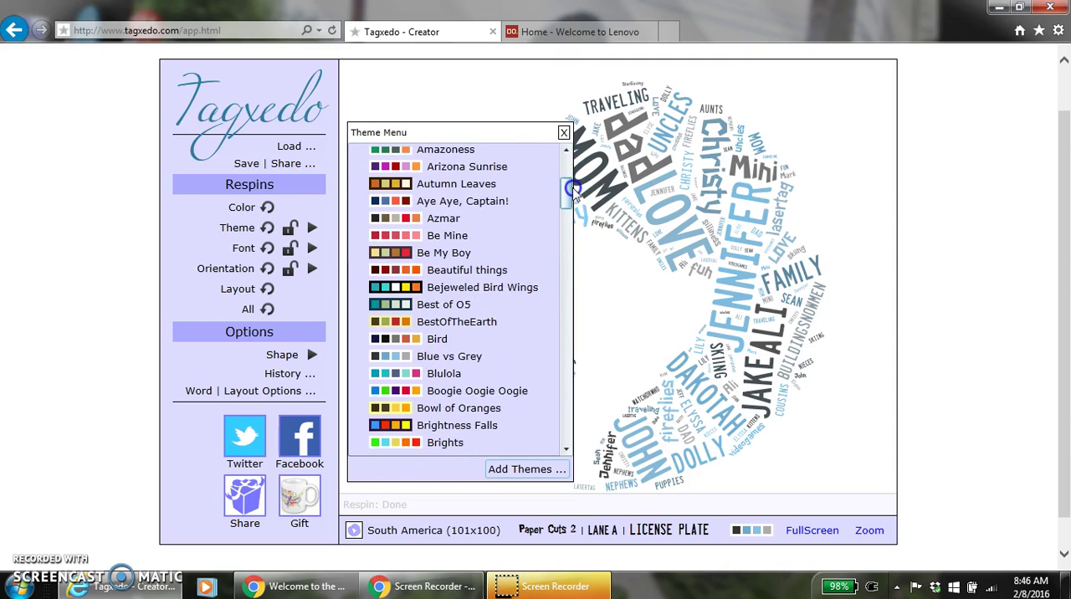
click(500, 270)
- Try the color themes Happy Brights, Maddening Caravan and Mr.Personality #APC on the word cloud
drag(567, 196, 567, 283)
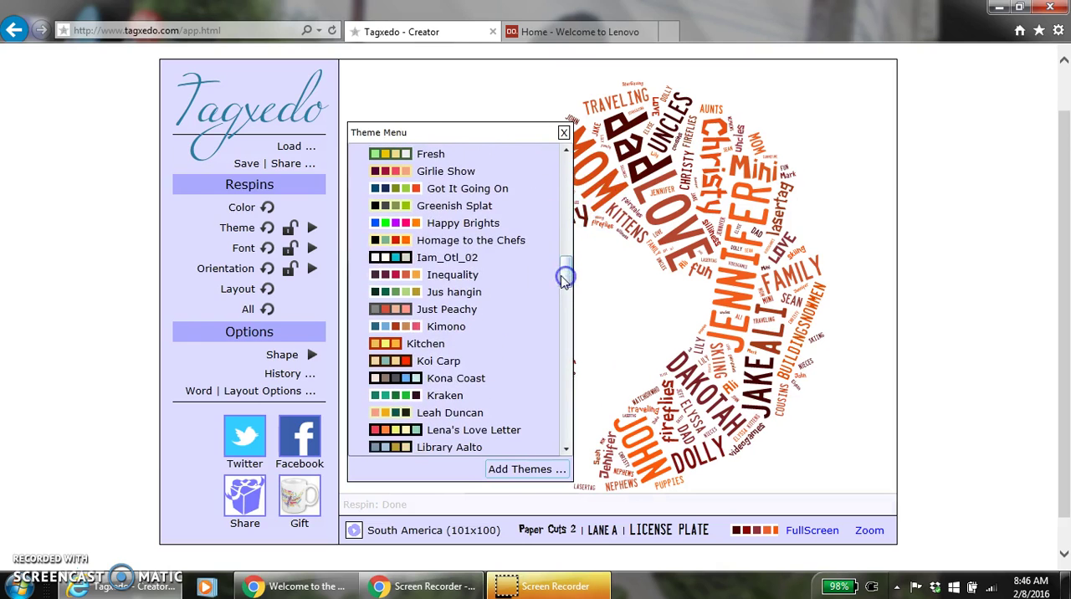
click(497, 222)
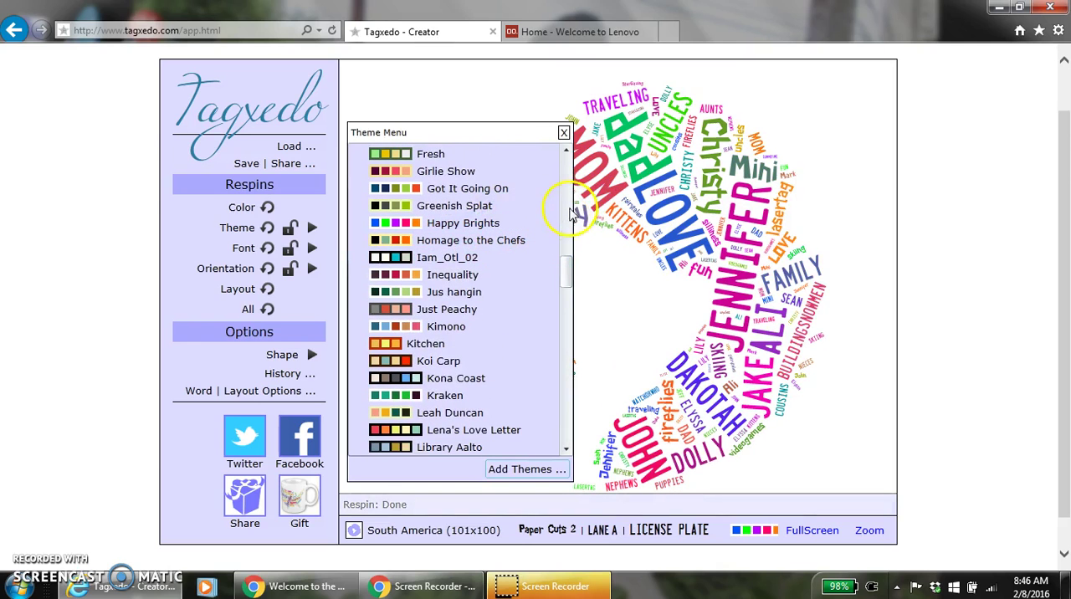
drag(564, 277, 565, 306)
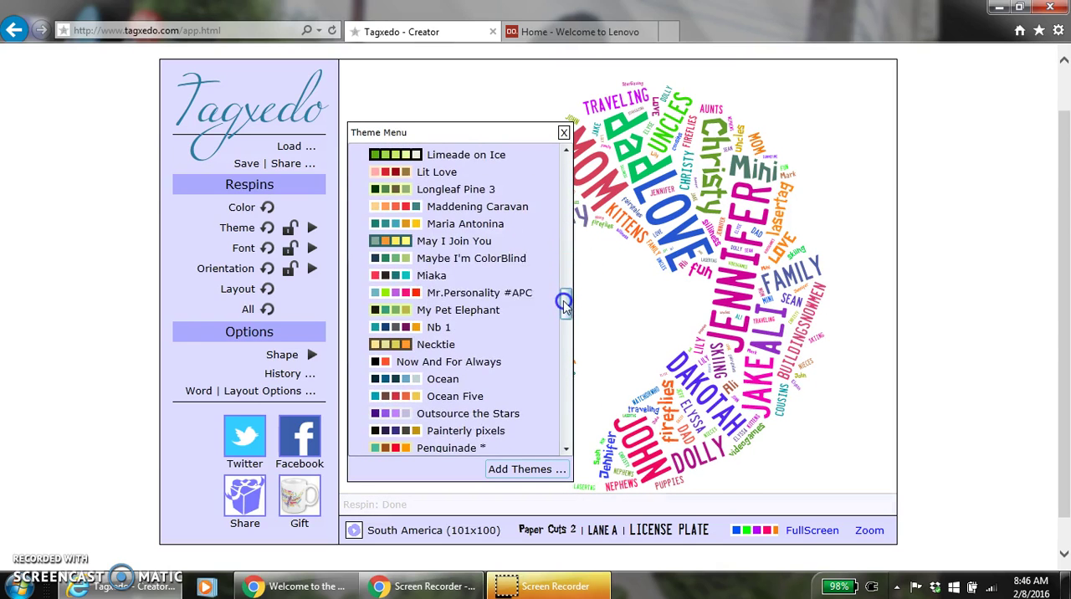
click(525, 211)
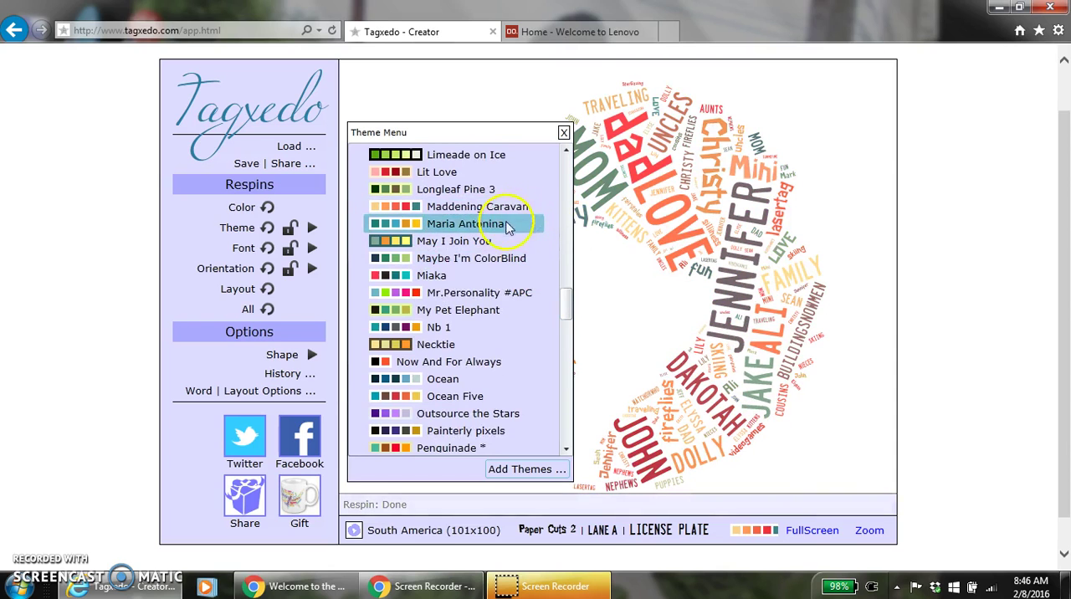
click(493, 294)
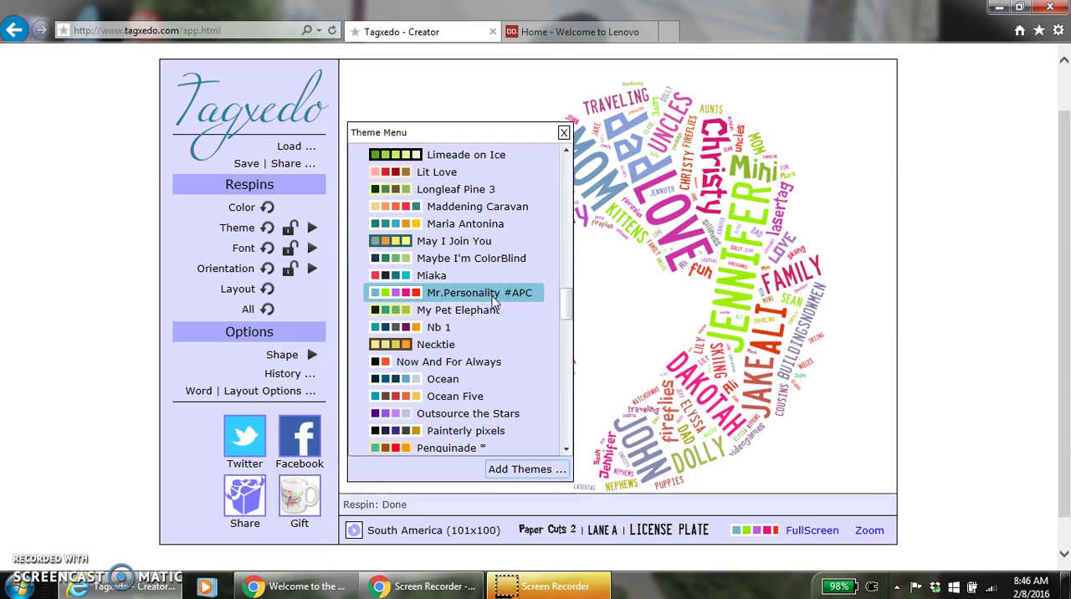
- Try the color themes My Pet Elephant, Nb 1, Ocean, Ocean Five and Painterly pixels on the word cloud
click(456, 309)
click(456, 328)
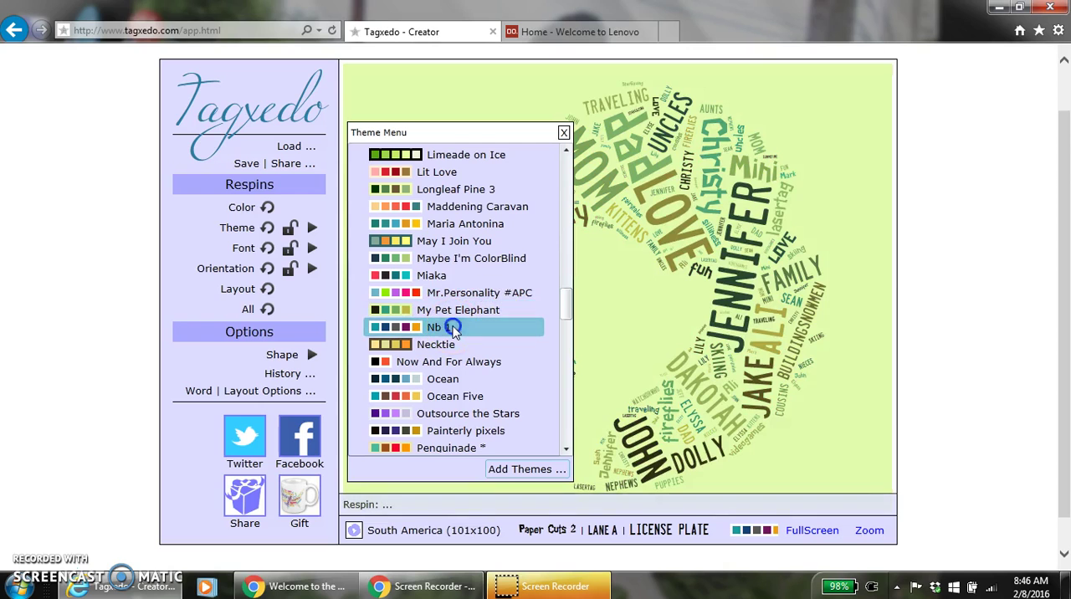
click(430, 381)
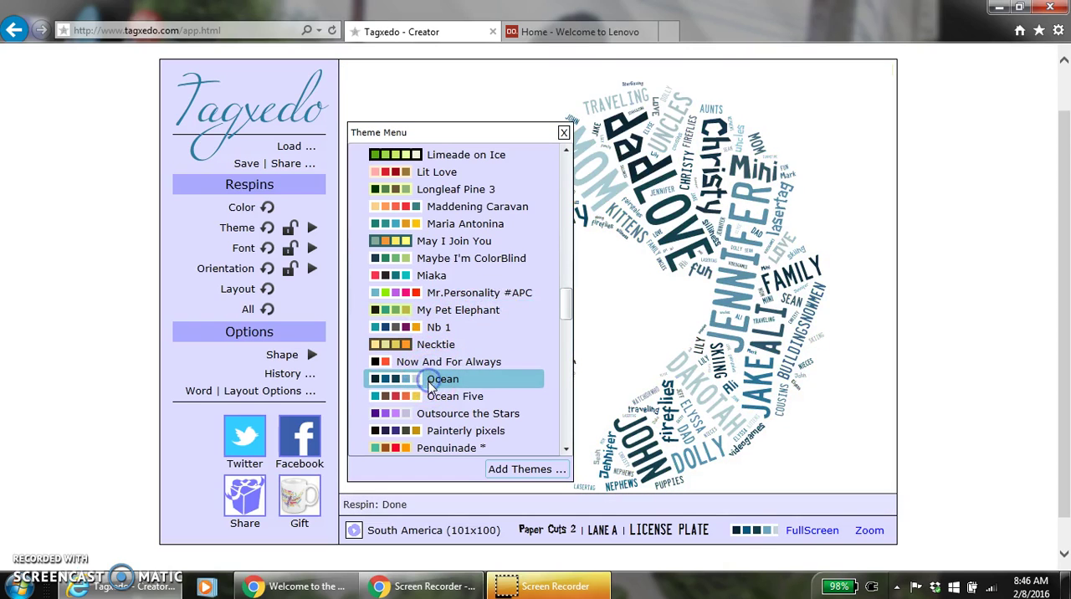
click(430, 398)
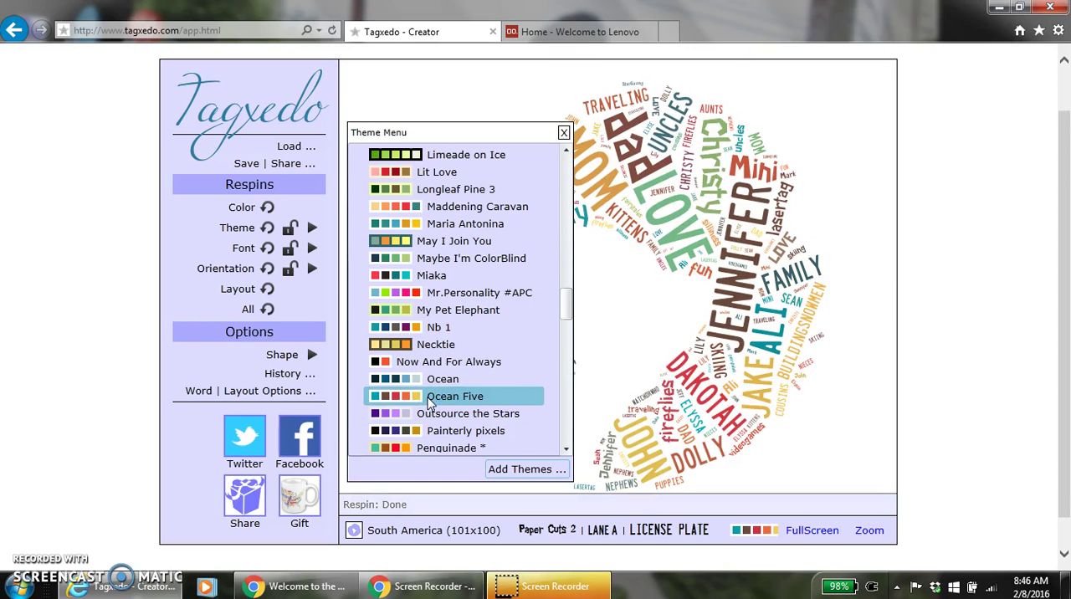
click(432, 432)
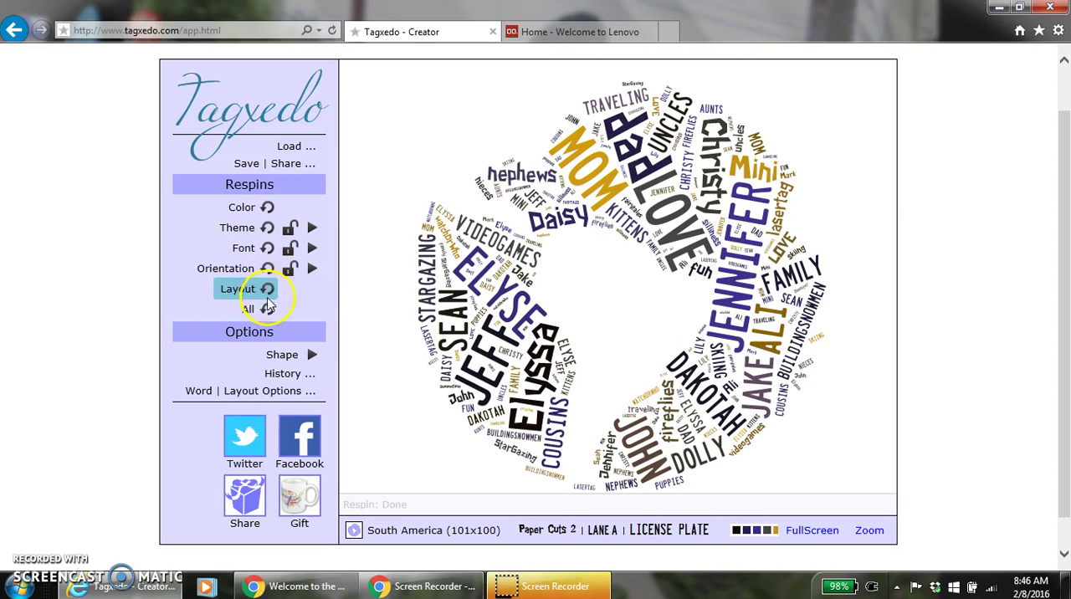
- Change the word cloud's shape to the word LOVE
click(312, 356)
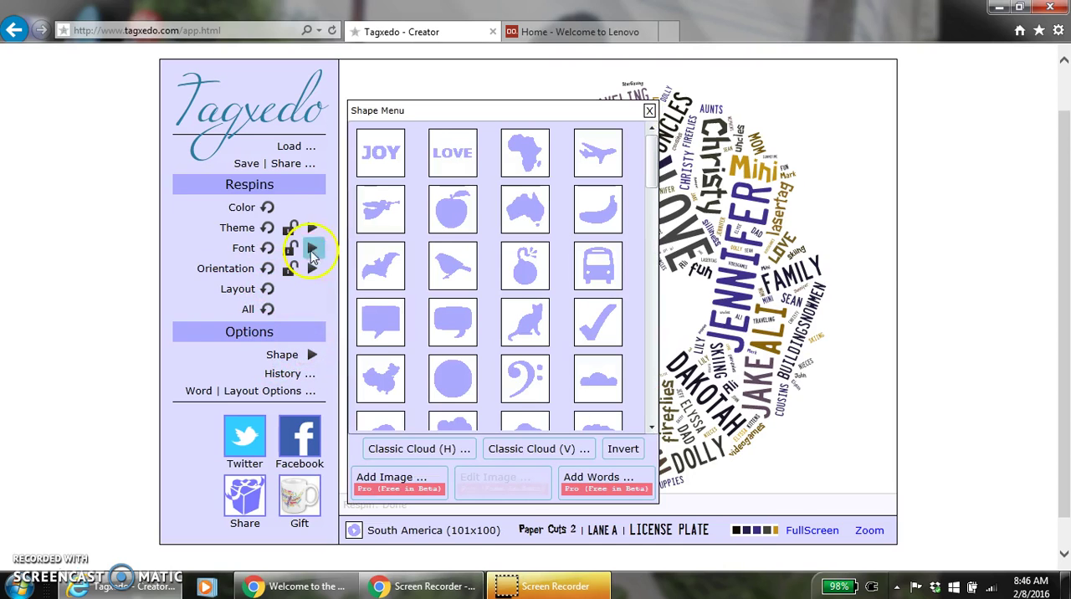
click(450, 164)
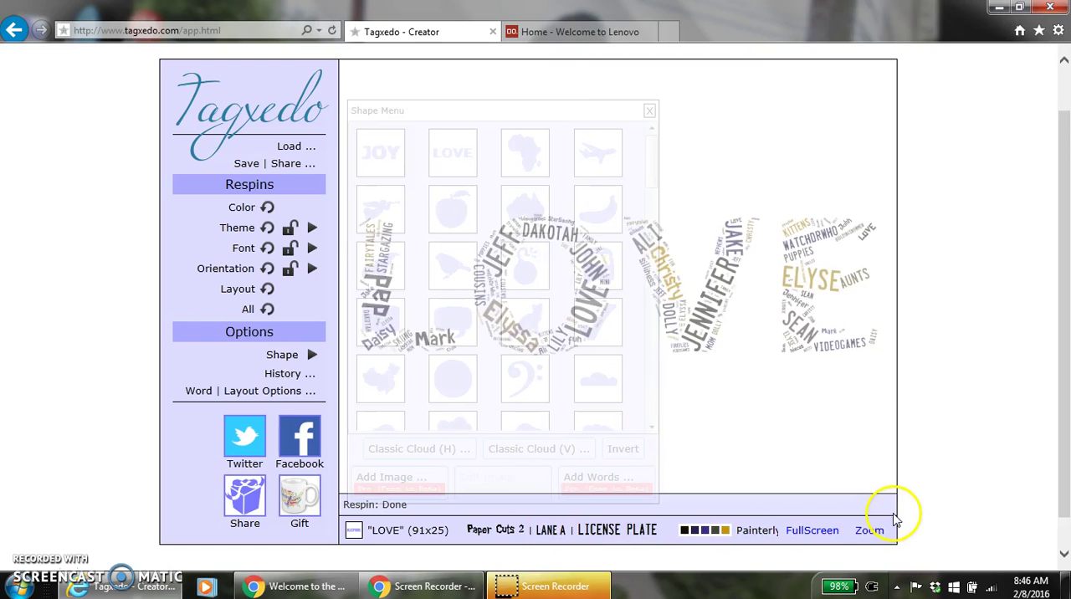
click(649, 111)
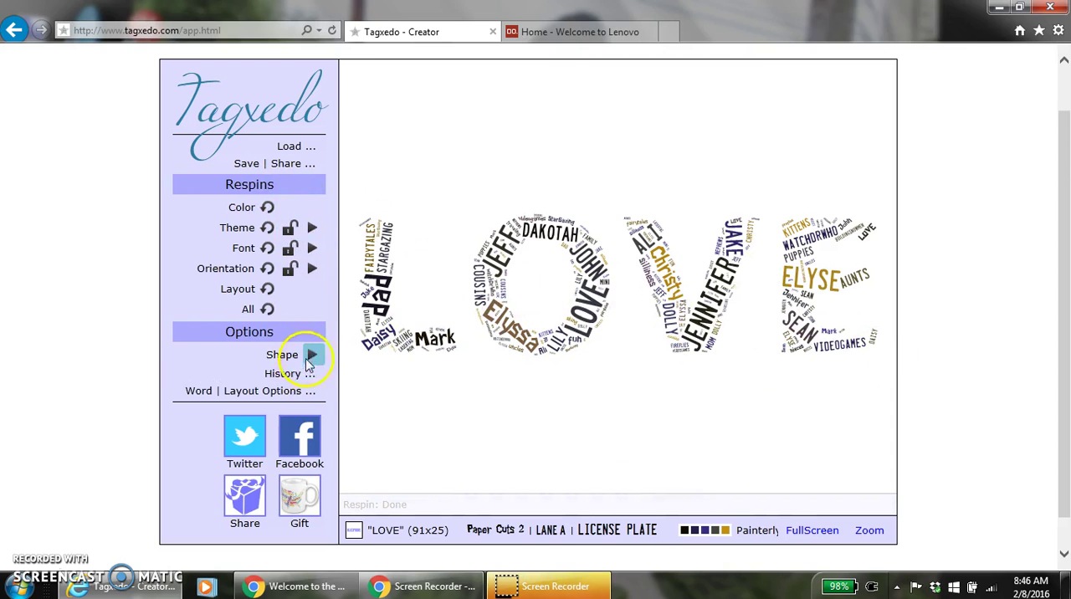
- Change the word cloud's shape to the heart with a curling string
click(308, 354)
drag(650, 155, 645, 260)
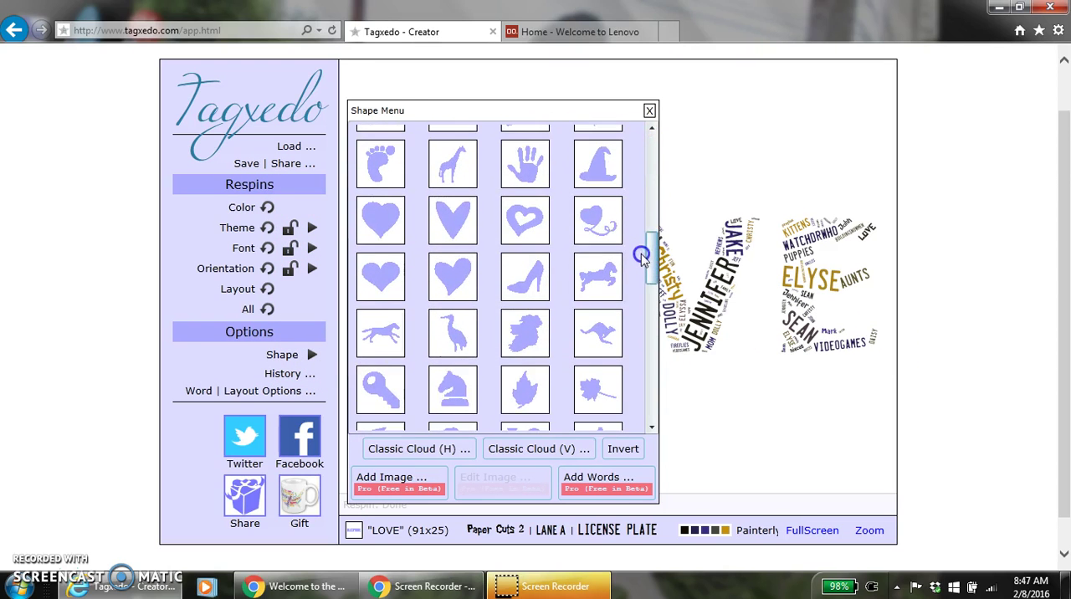
click(599, 224)
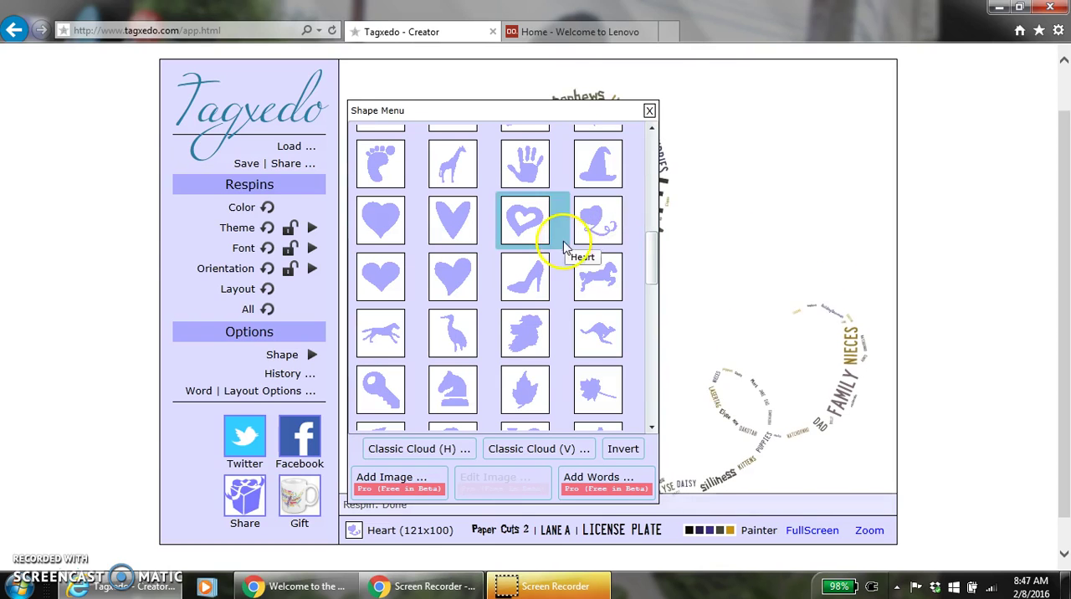
click(649, 109)
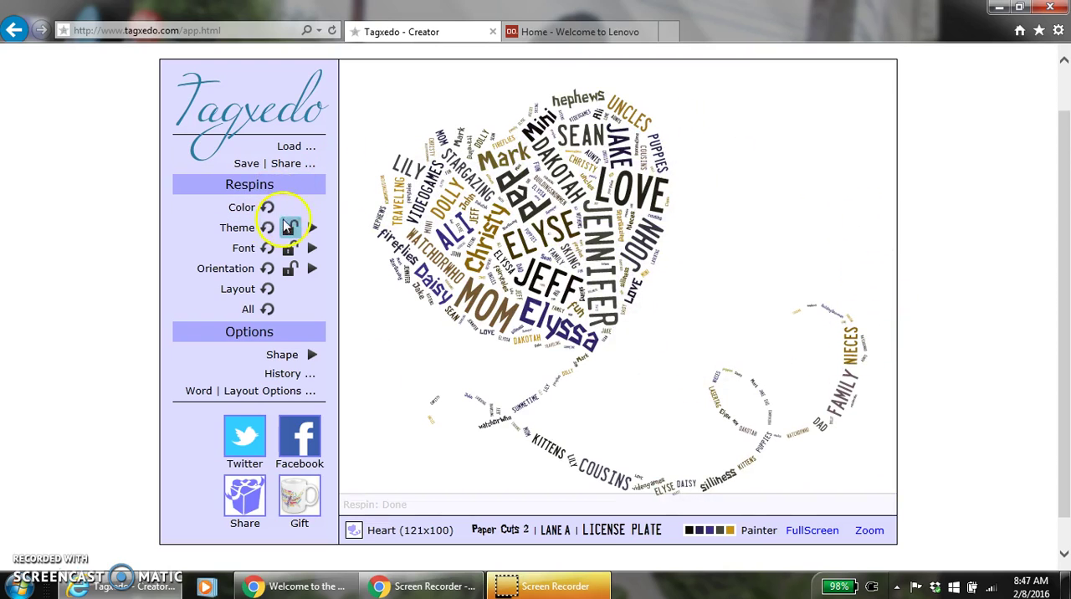
- Apply the Kimono color theme to the heart-shaped word cloud
click(312, 229)
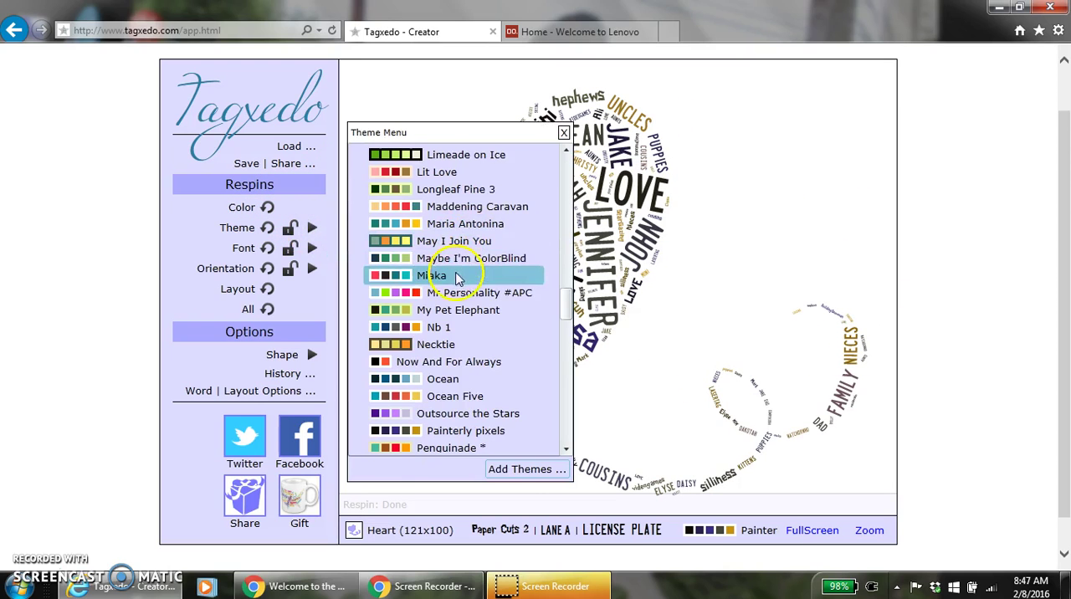
drag(565, 303, 566, 273)
click(466, 328)
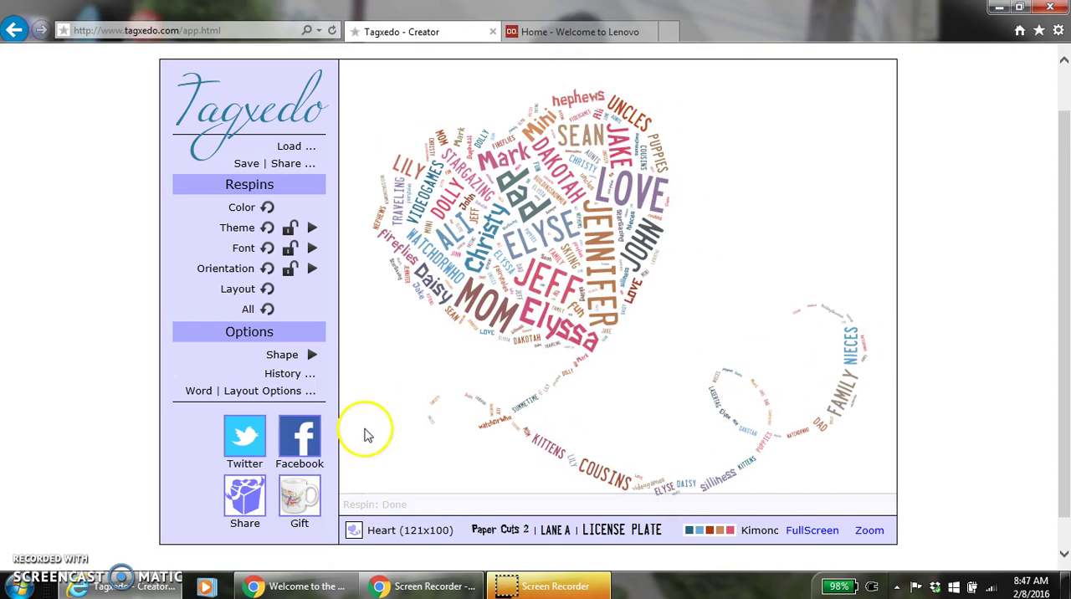
- Exclude the Boston Traffic, Avril Lavigne and Headline One fonts and respin the word cloud's fonts
click(313, 249)
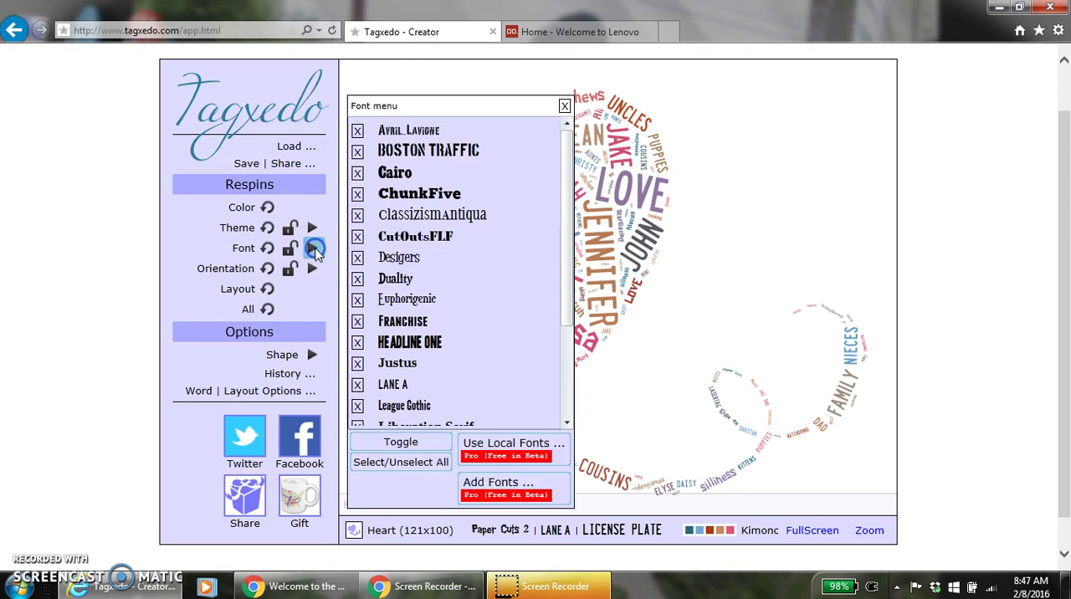
click(358, 151)
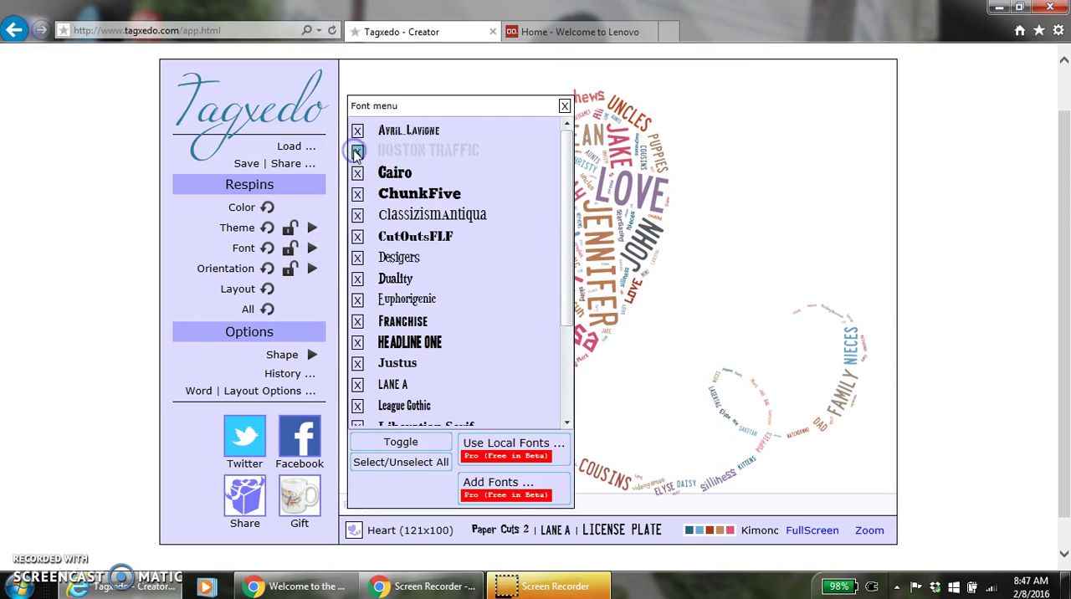
click(357, 132)
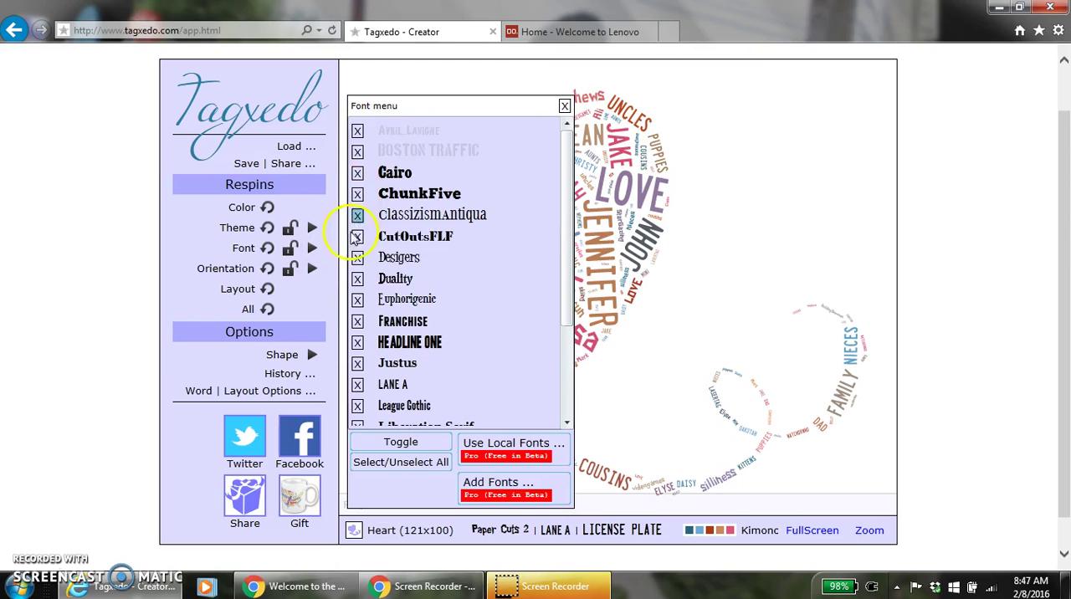
click(357, 342)
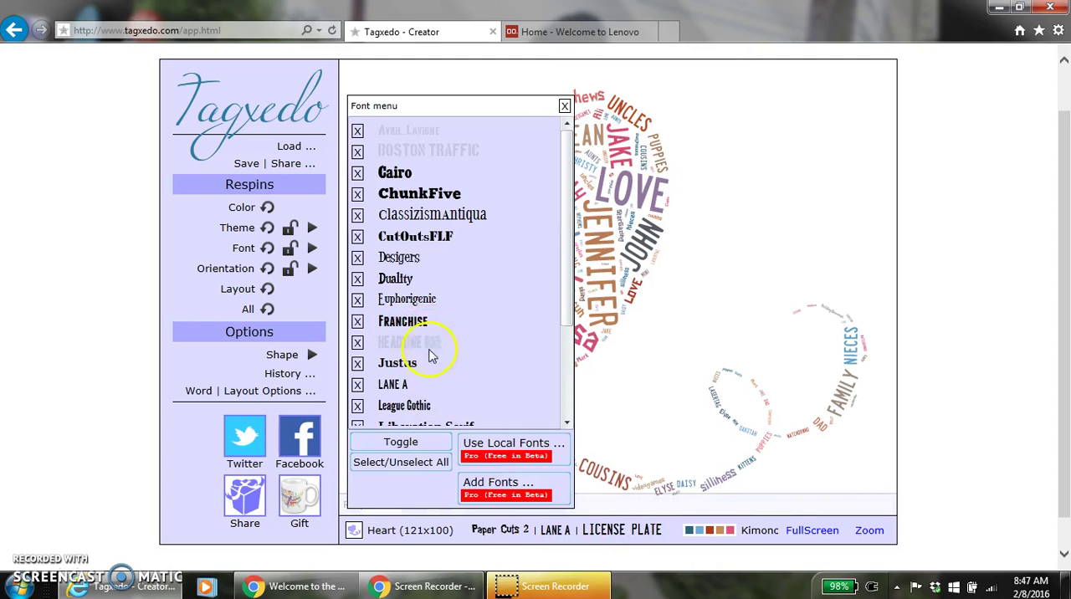
click(565, 105)
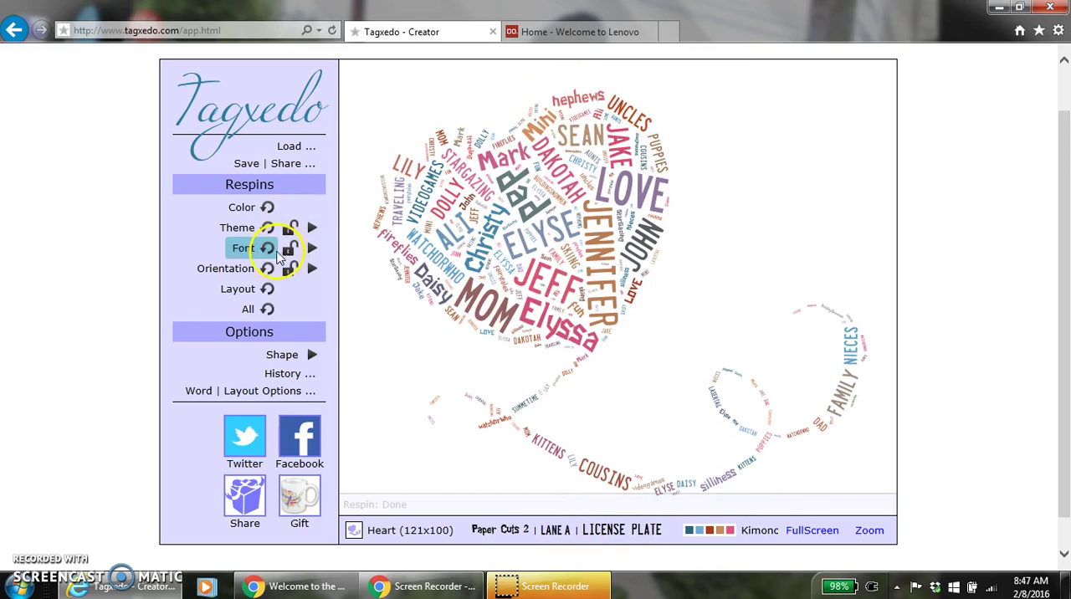
click(267, 248)
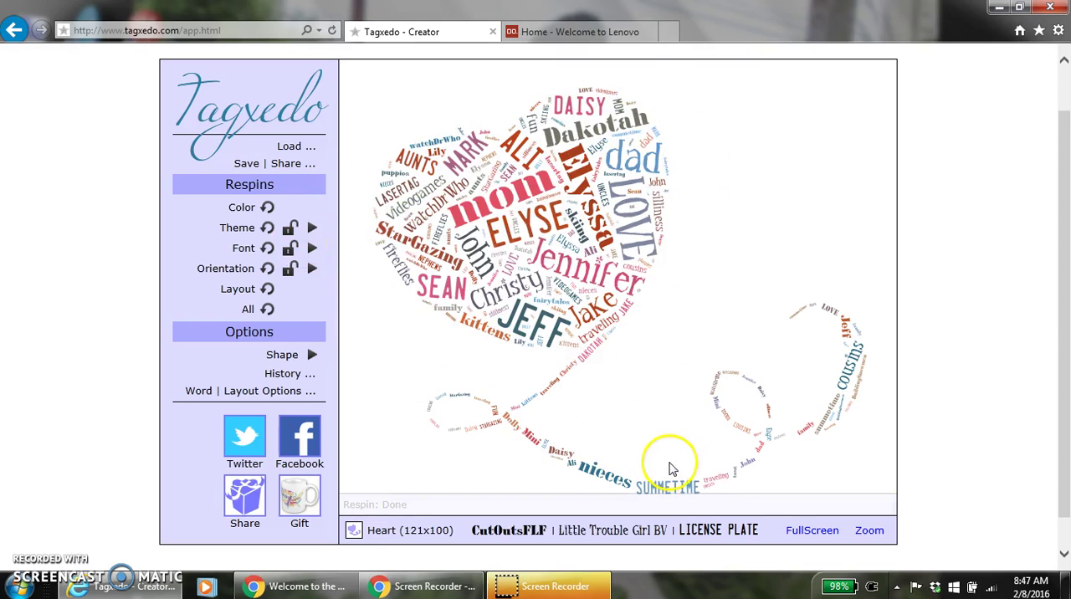
- Start saving the word cloud as a 16MP JPG image, cancel the save and close the saving options
click(283, 168)
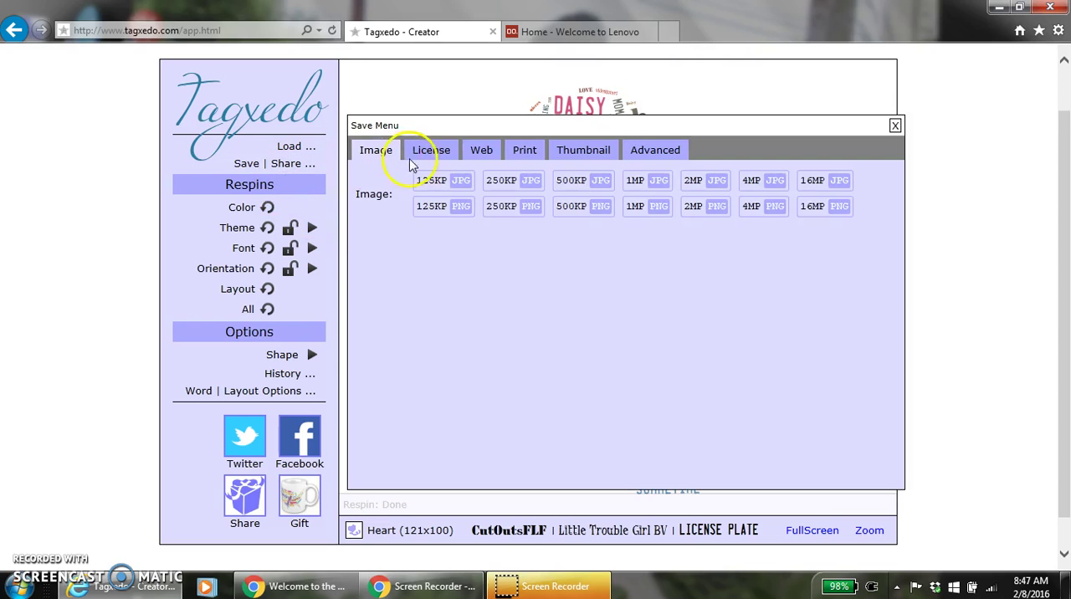
click(442, 205)
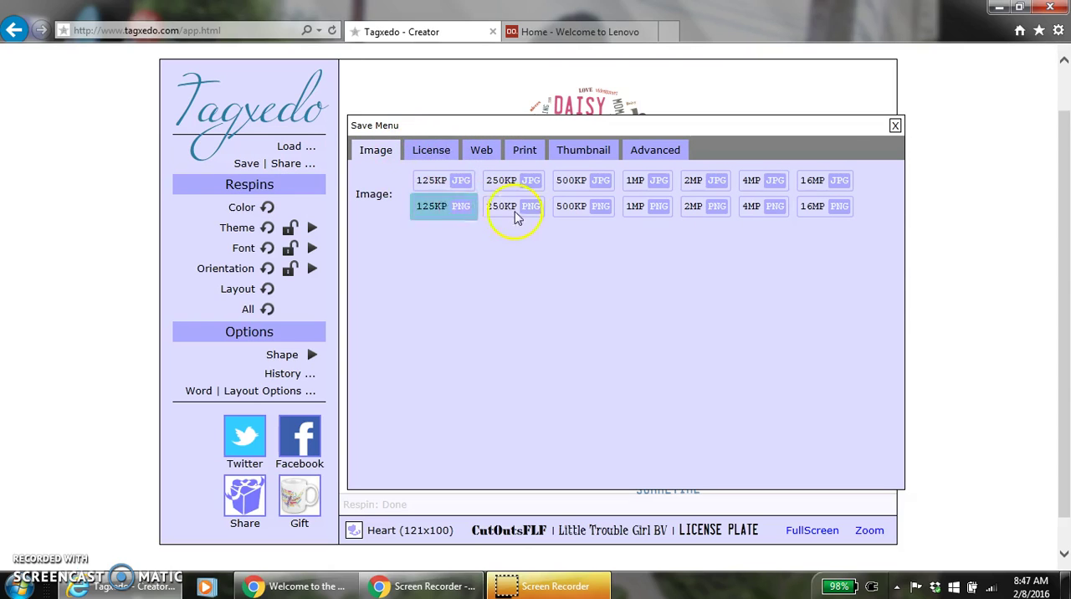
click(845, 184)
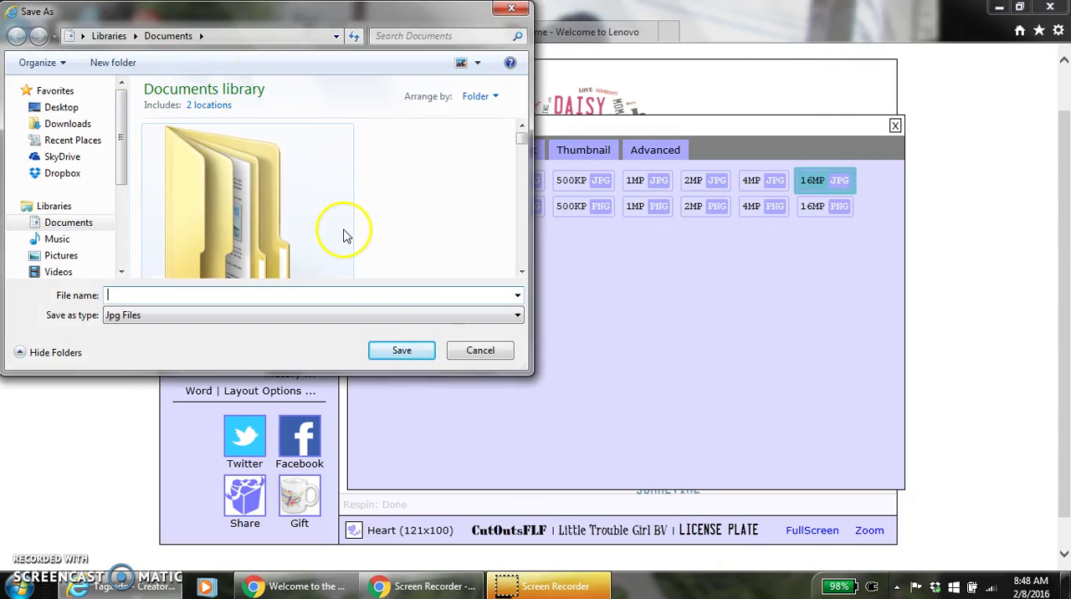
click(475, 353)
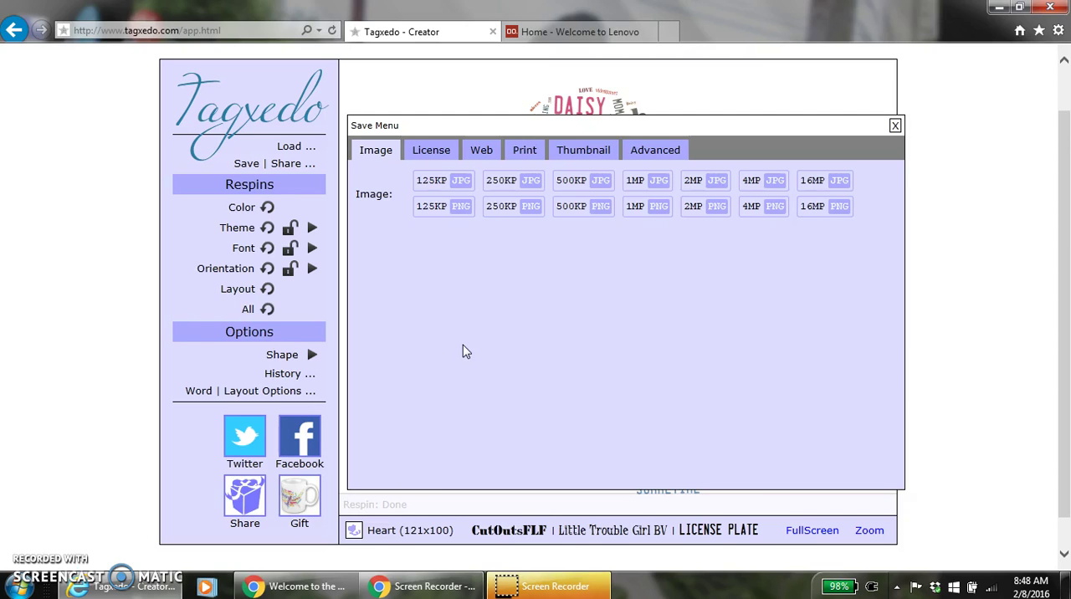
click(894, 126)
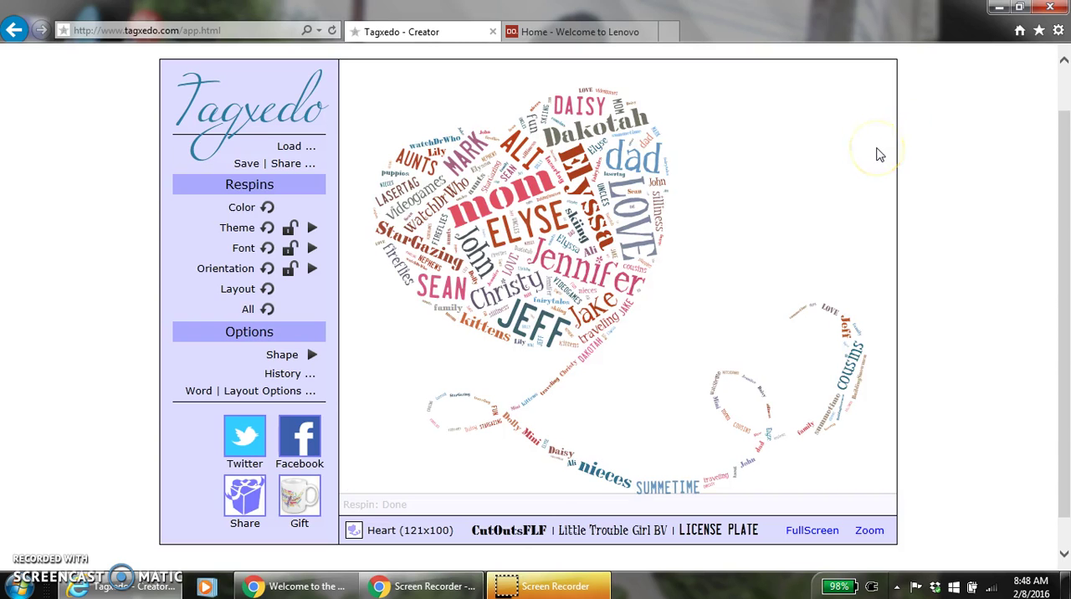